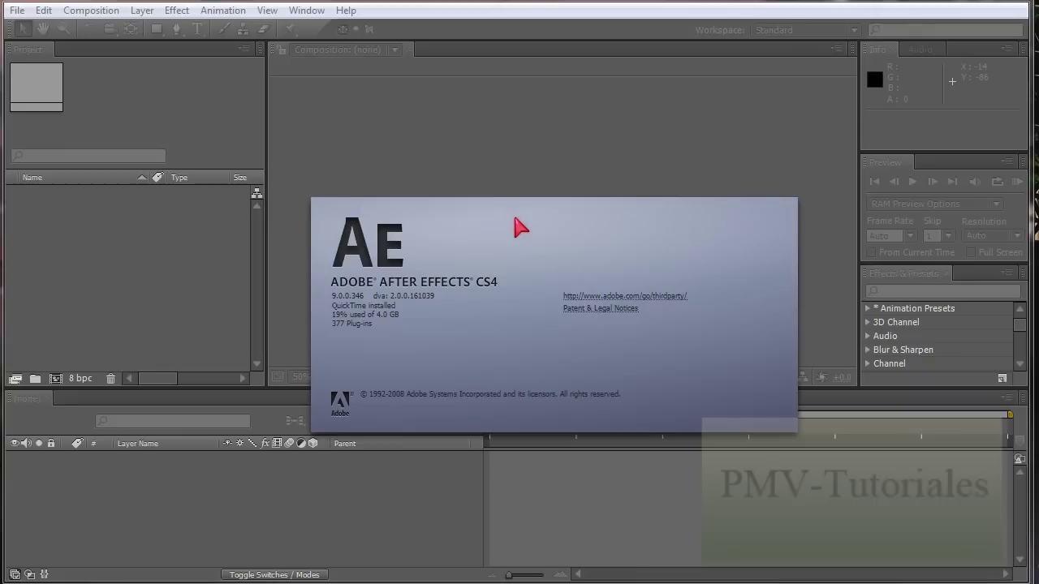
# - Close the After Effects CS4 About box to reveal the empty workspace
pyautogui.click(515, 216)
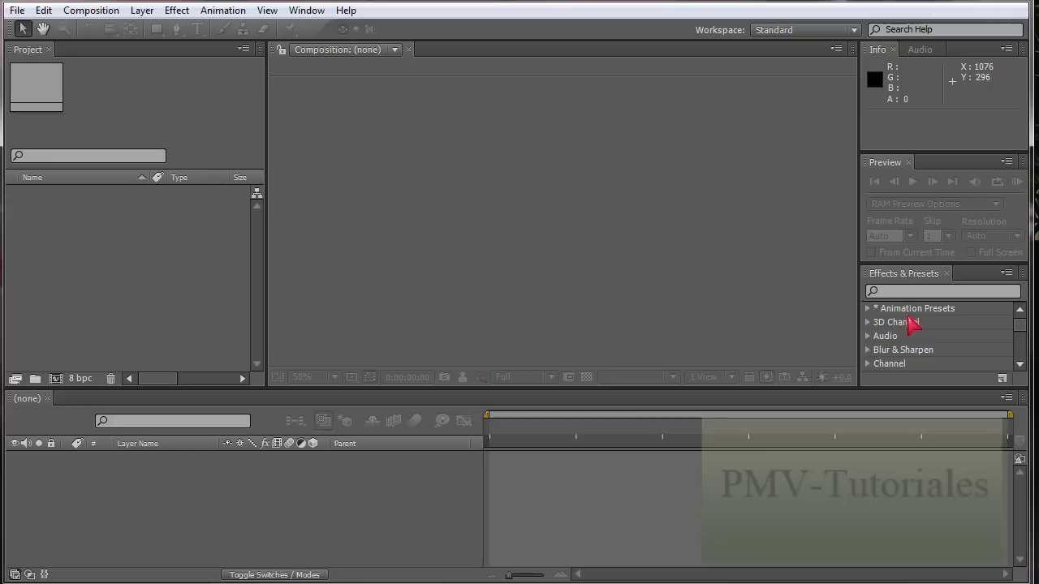
# - Switch the Info panel over to the Audio level meters and sliders
pyautogui.click(938, 195)
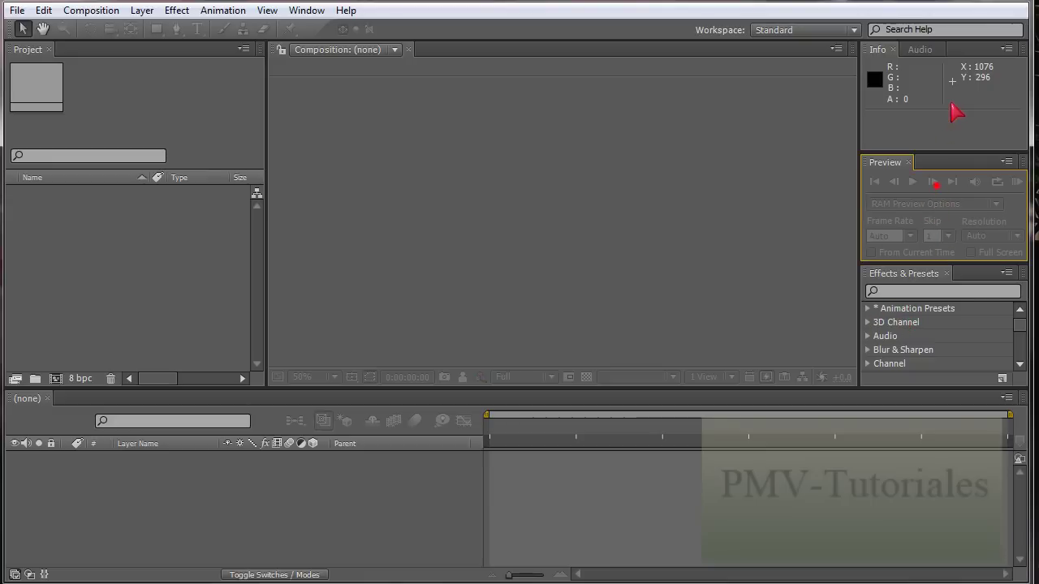
pyautogui.click(921, 49)
pyautogui.click(889, 49)
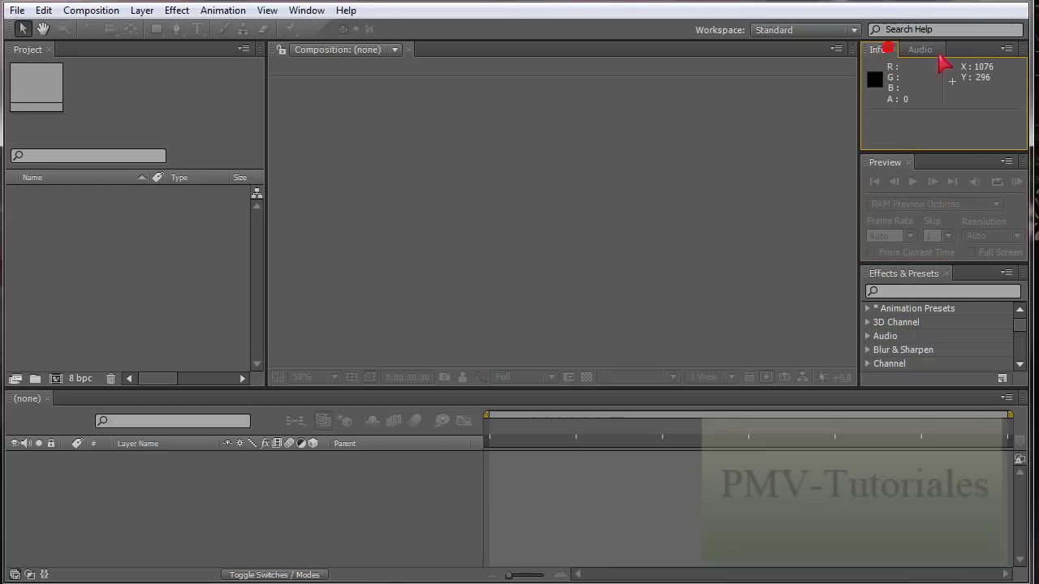
pyautogui.click(921, 49)
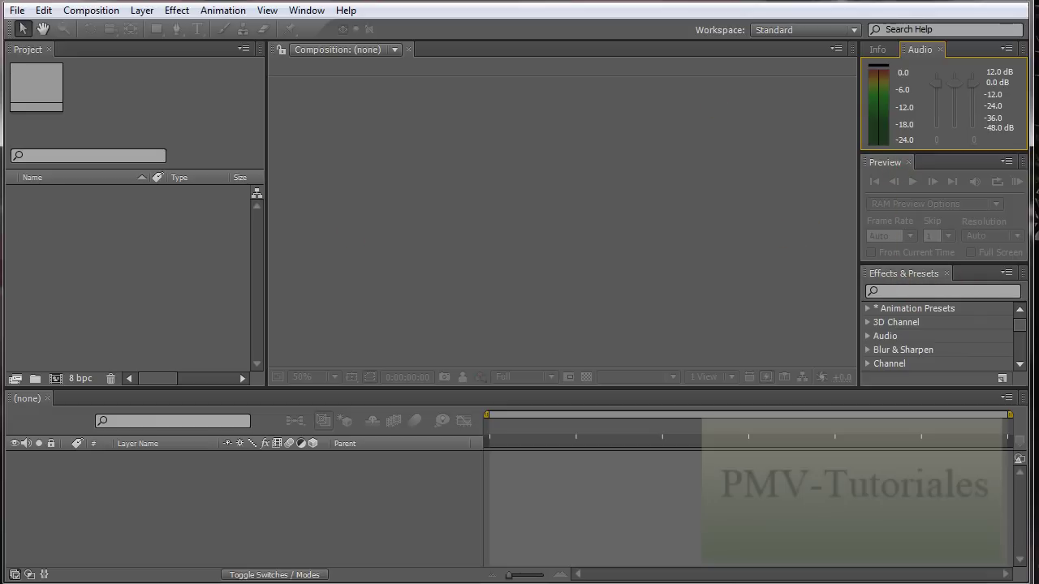
# - Browse the Edit, Composition and Effect menus, then dismiss them
pyautogui.click(43, 10)
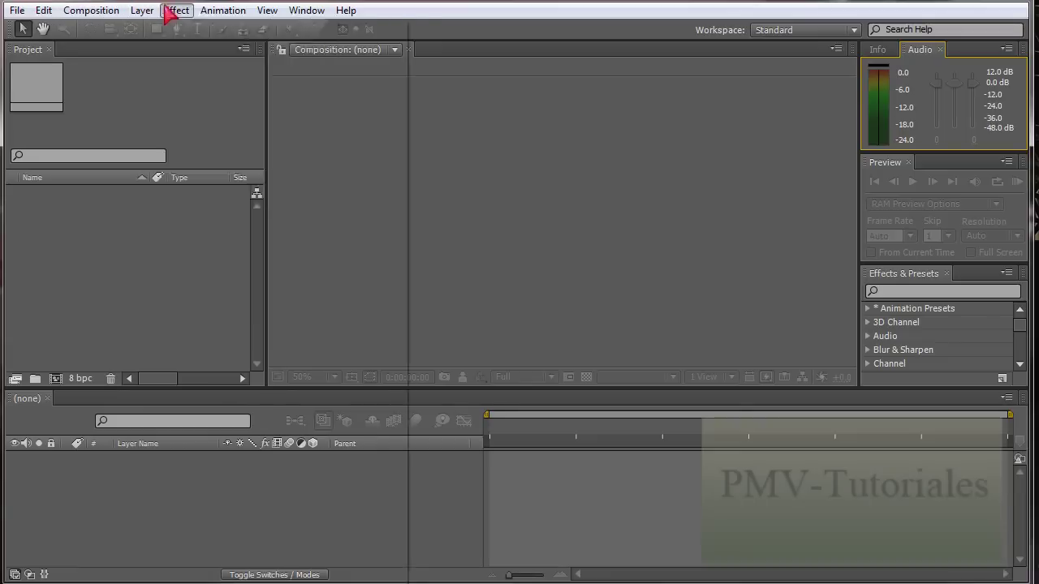
pyautogui.click(267, 10)
pyautogui.moveTo(91, 9)
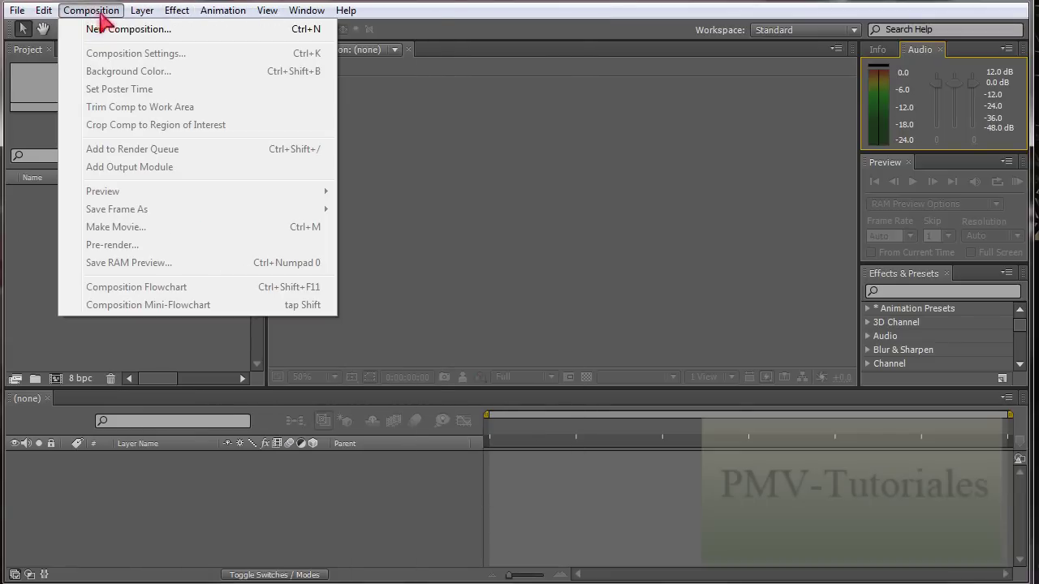
pyautogui.moveTo(170, 15)
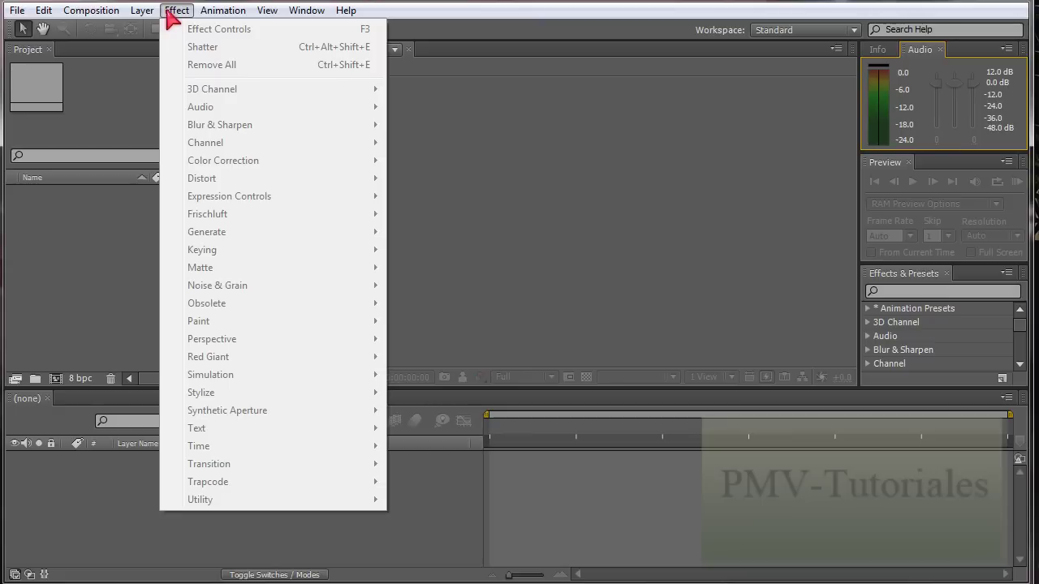
pyautogui.click(566, 238)
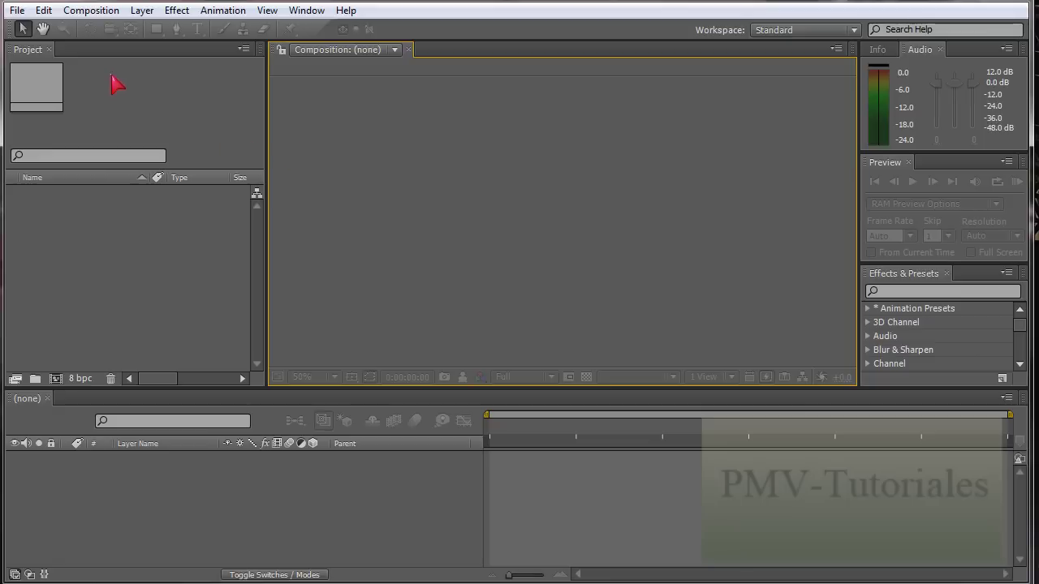
# - Focus the Project panel and bring up the Composition menu
pyautogui.click(197, 298)
pyautogui.click(414, 248)
pyautogui.click(173, 252)
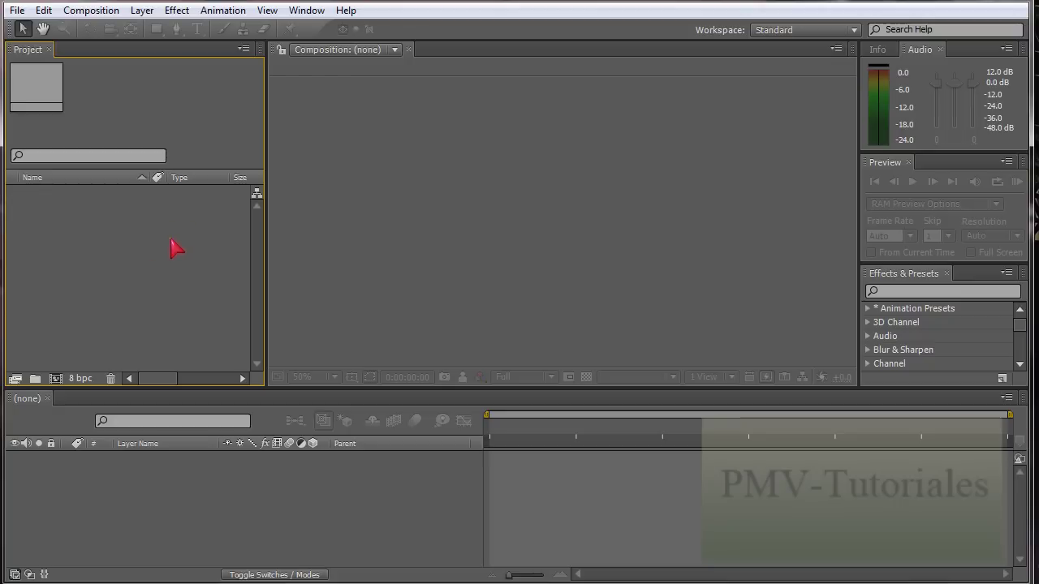
pyautogui.click(91, 10)
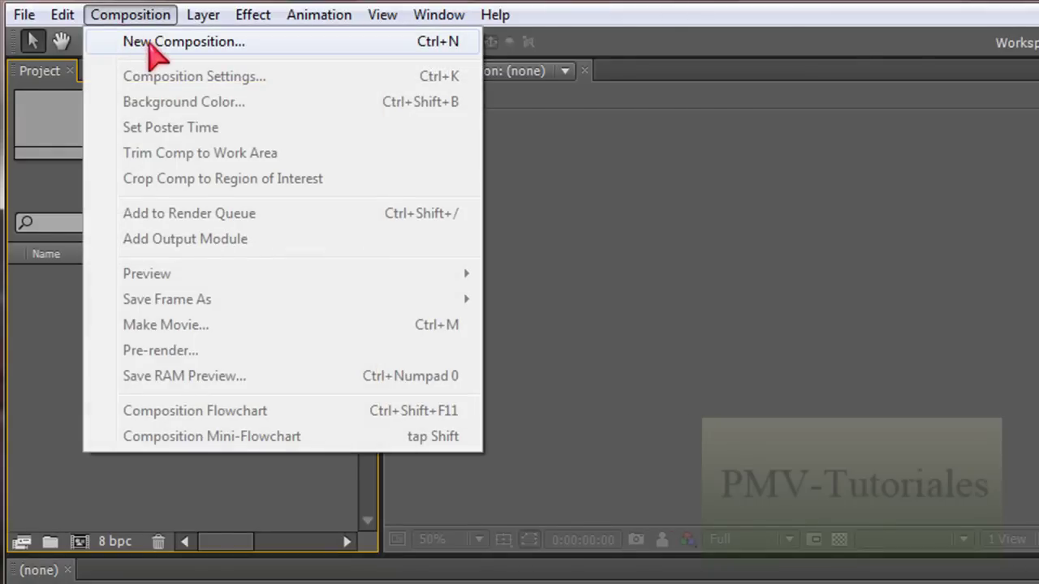
# - Start a new composition using the NTSC D1 Widescreen Square Pixel preset at 872×486
pyautogui.click(150, 43)
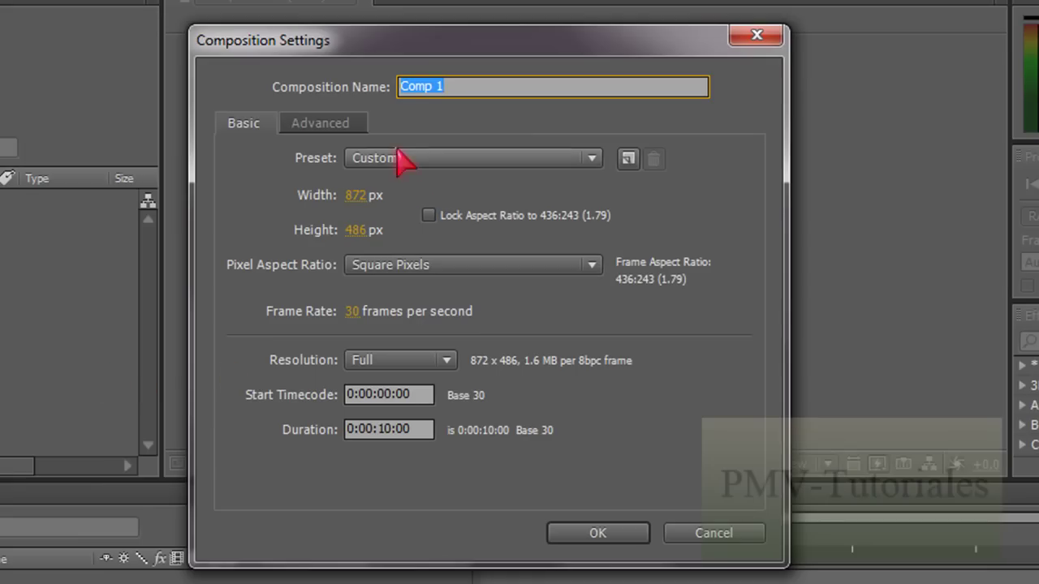
pyautogui.click(312, 123)
pyautogui.click(260, 124)
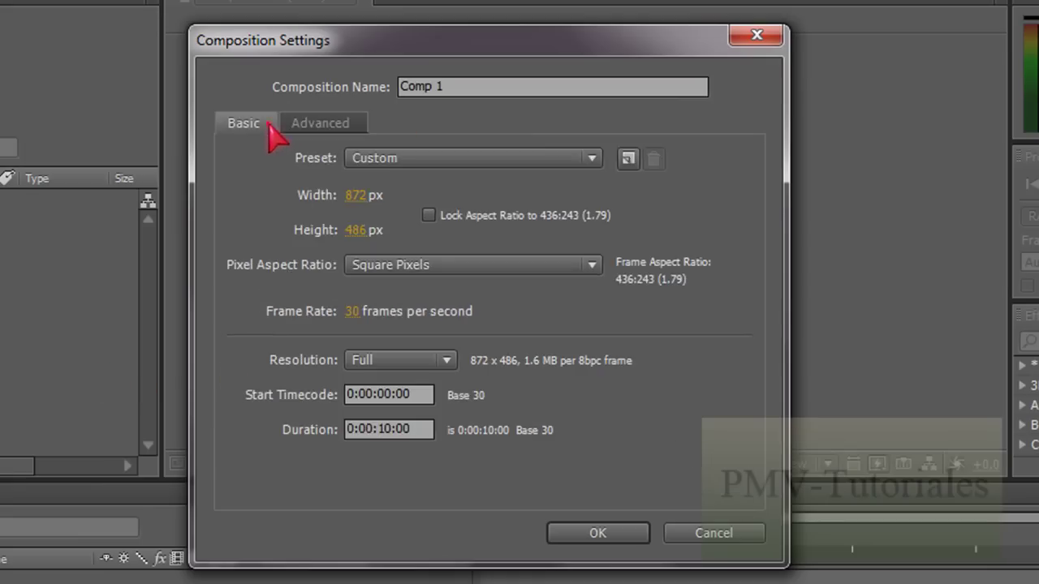
pyautogui.click(419, 160)
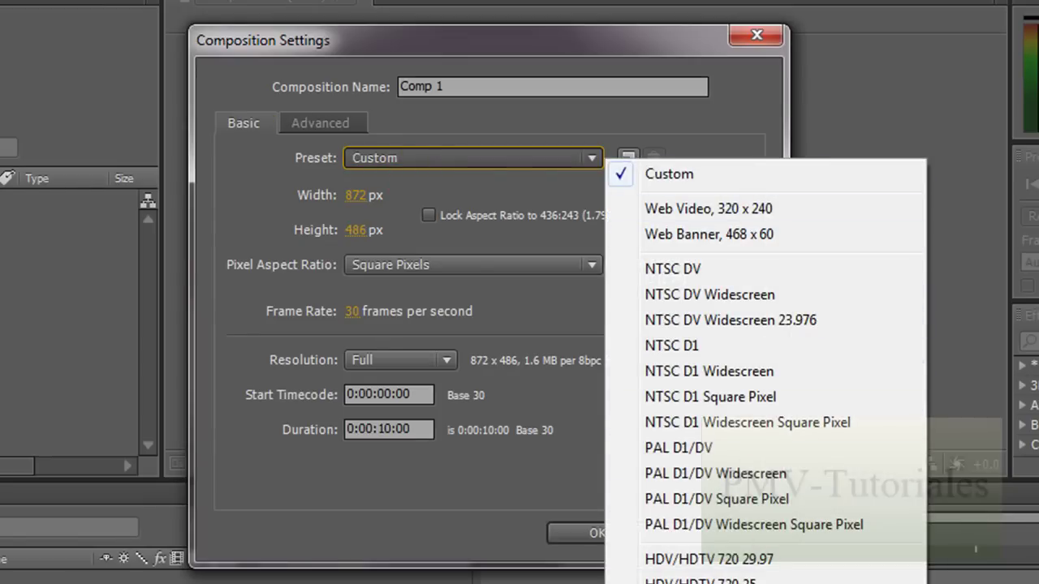
pyautogui.click(377, 200)
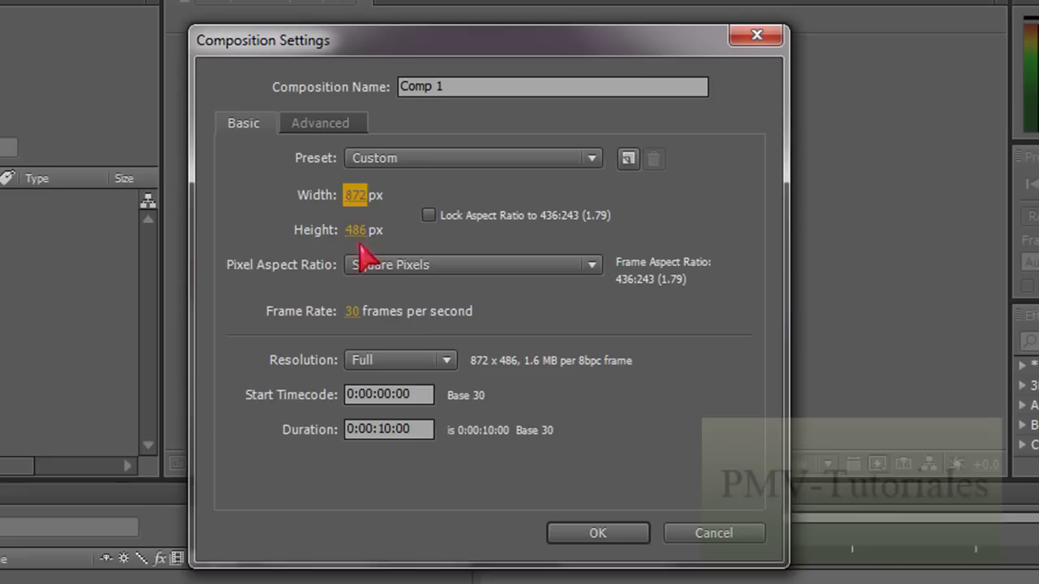
pyautogui.click(356, 232)
pyautogui.click(274, 230)
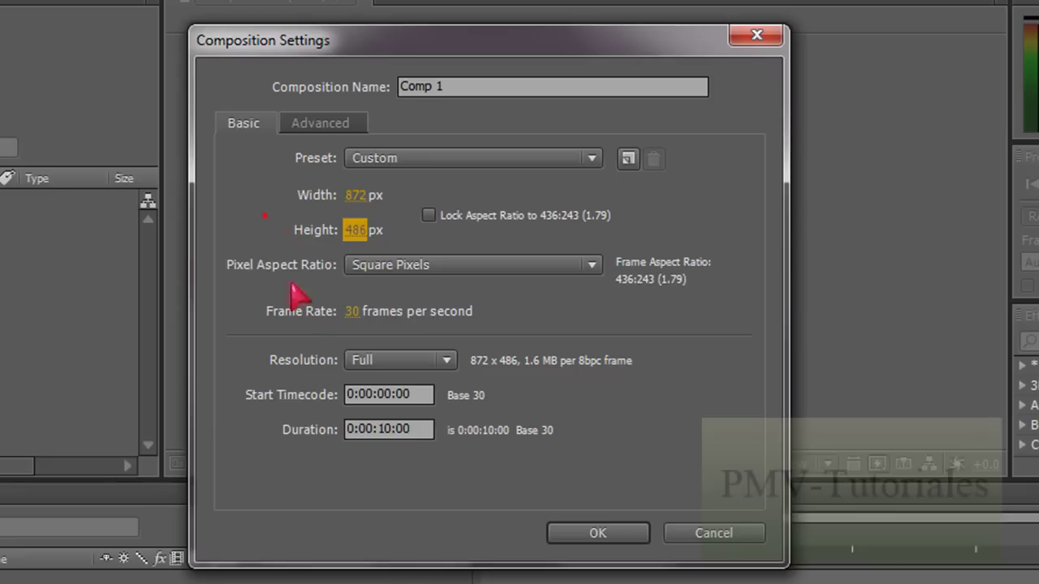
pyautogui.click(406, 159)
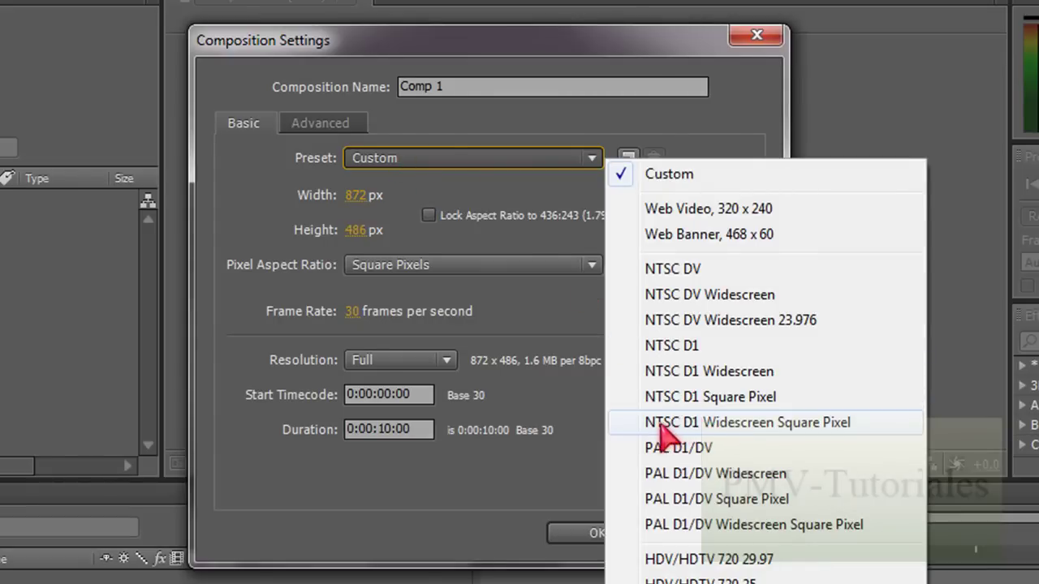
pyautogui.click(706, 423)
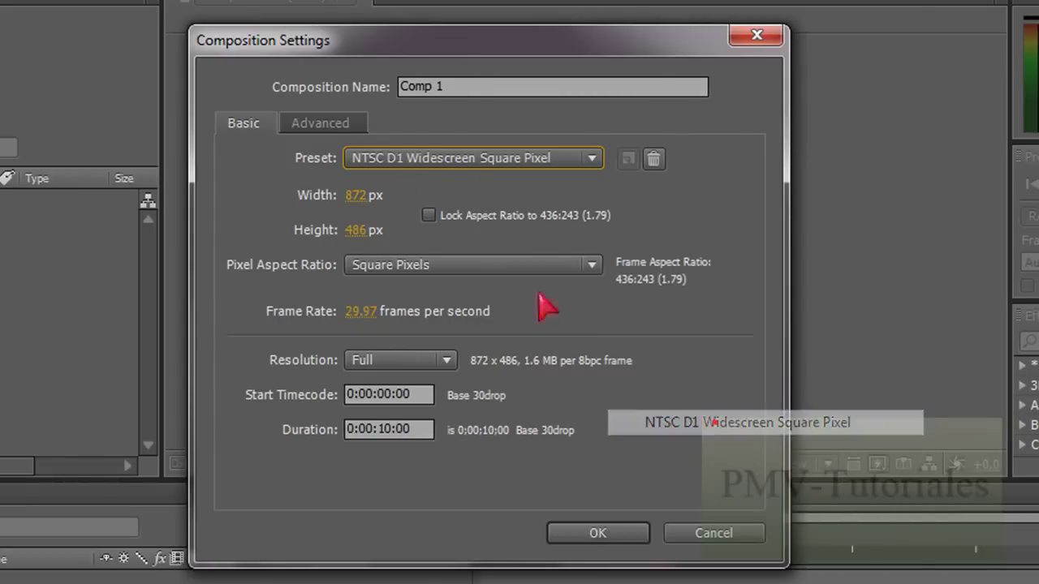
# - Set the frame rate to 30 and create the 10-second Comp 1
pyautogui.click(360, 311)
pyautogui.write('30')
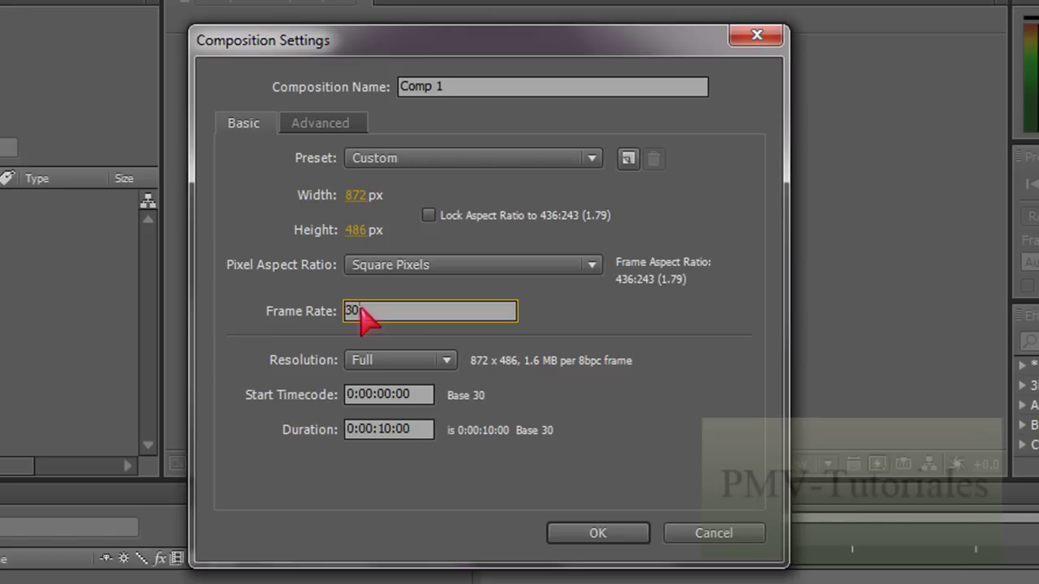
pyautogui.press('Return')
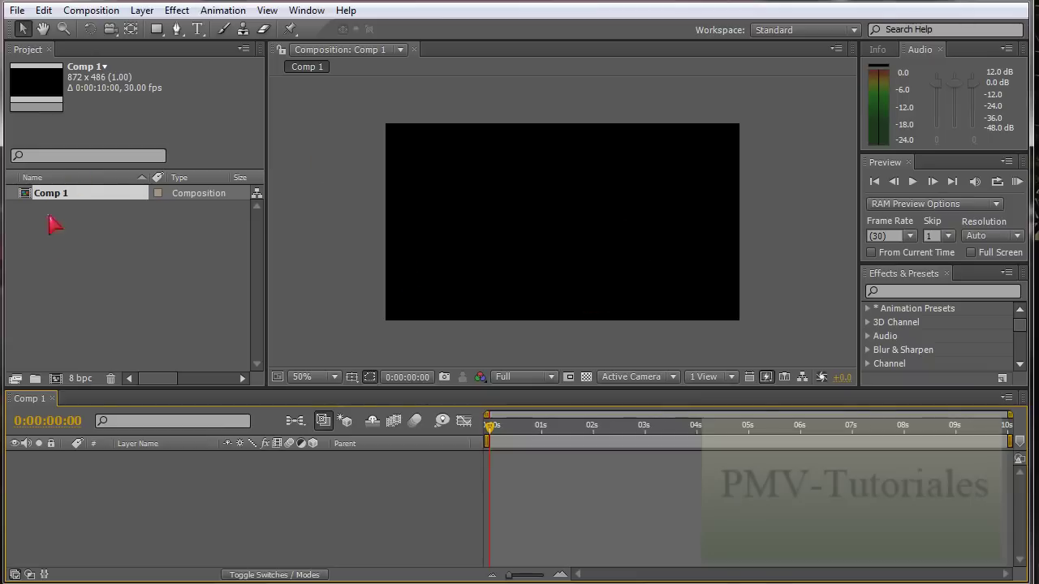
pyautogui.click(72, 247)
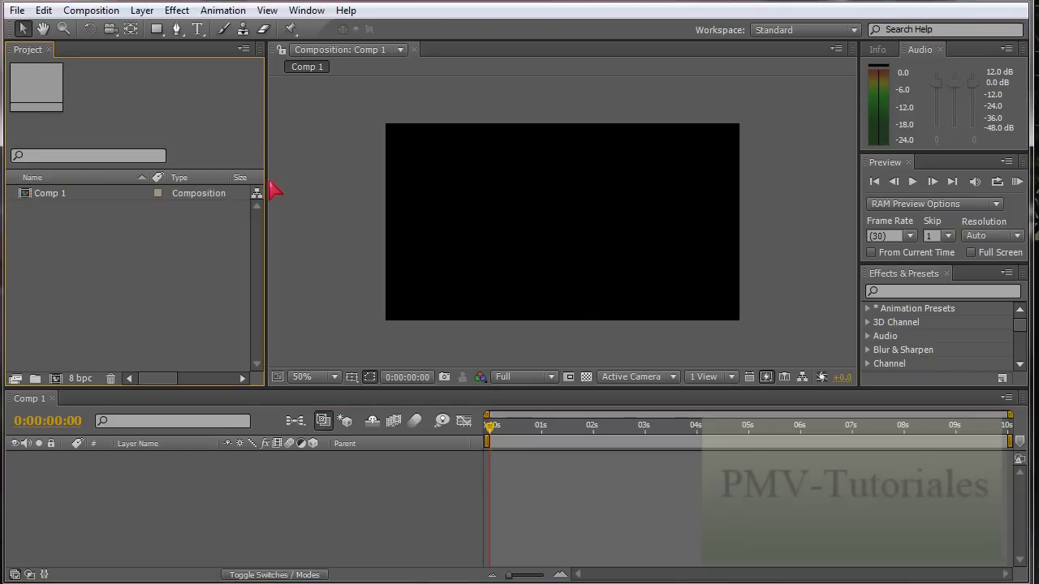
# - Import the Dust_Wave_01.mov clip into the project via File > Import
pyautogui.click(16, 10)
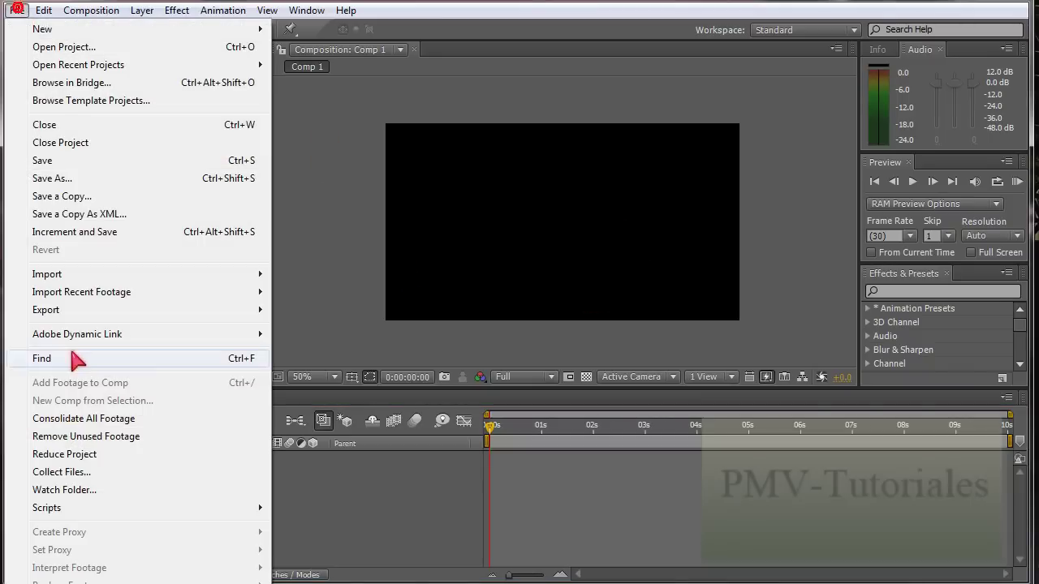
pyautogui.moveTo(69, 280)
pyautogui.click(288, 275)
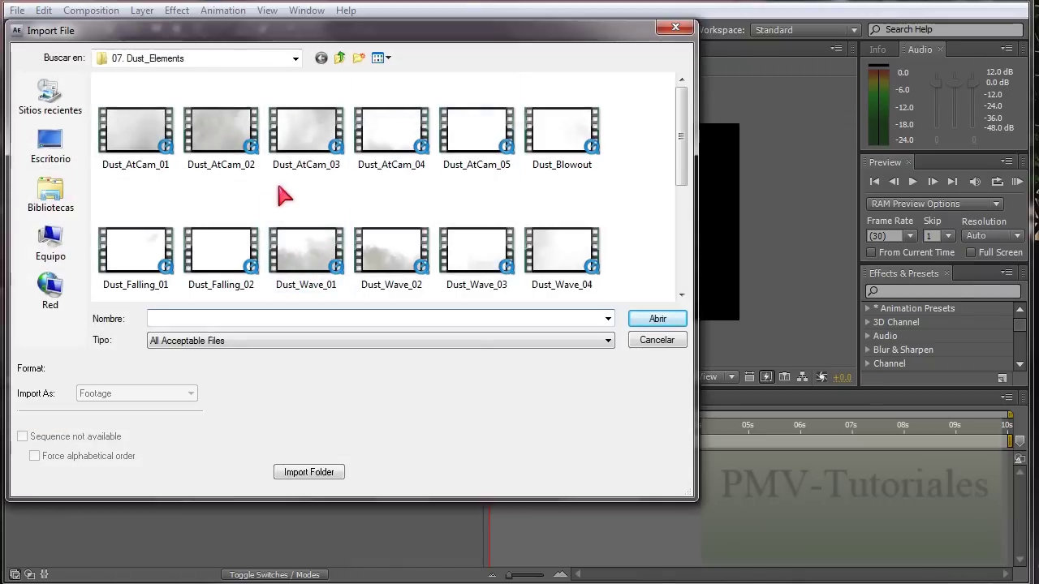
pyautogui.click(297, 239)
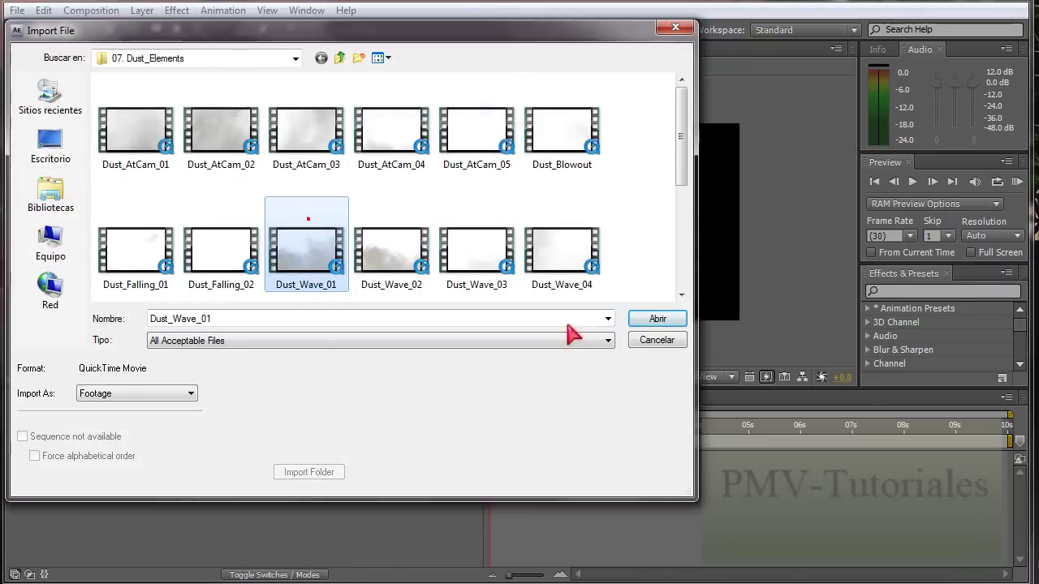
pyautogui.click(661, 322)
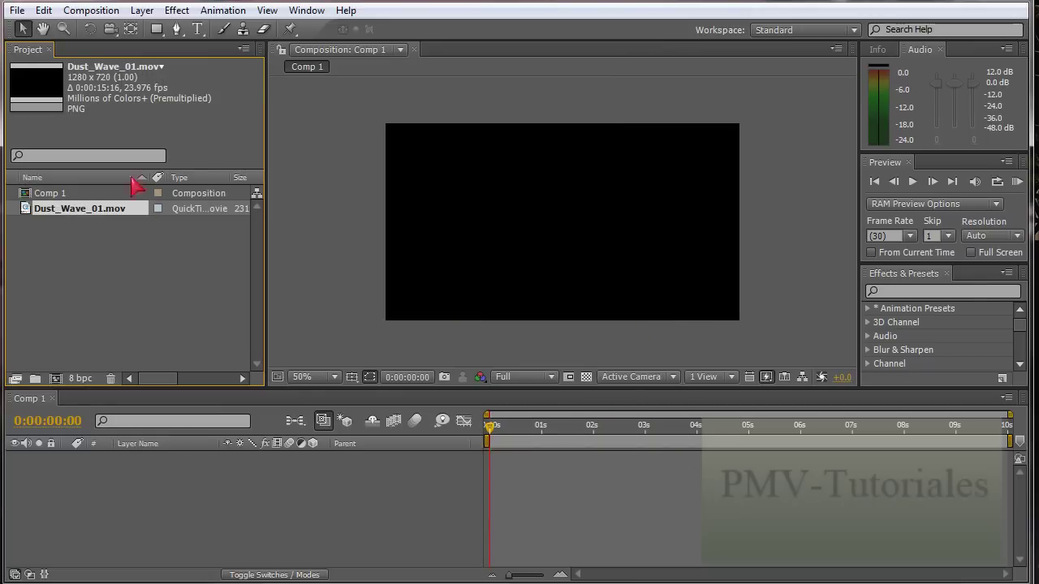
# - Import the anen1920 image from the Imágenes library's Fantasia folder
pyautogui.doubleClick(142, 253)
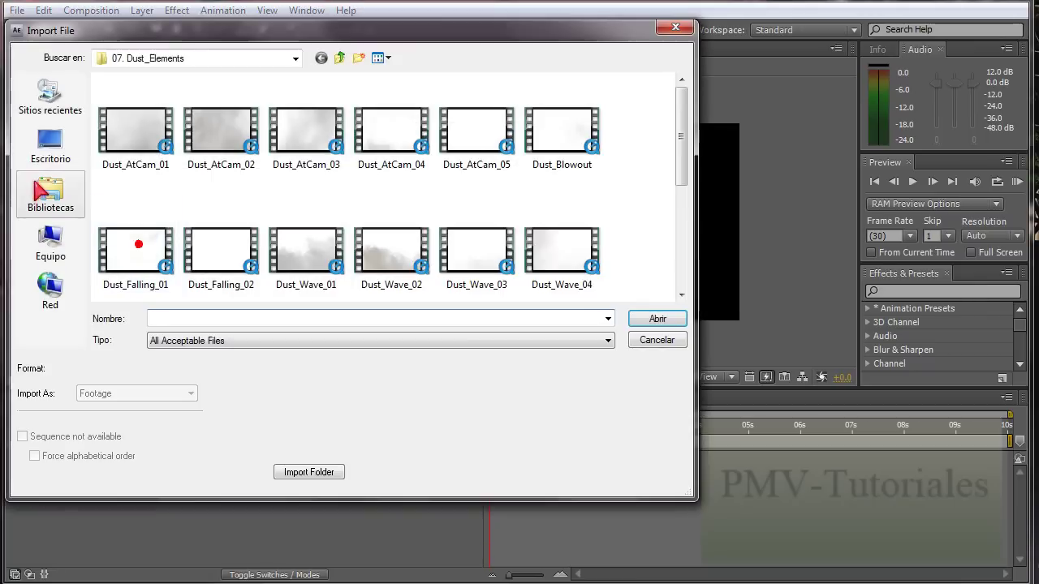
pyautogui.click(61, 199)
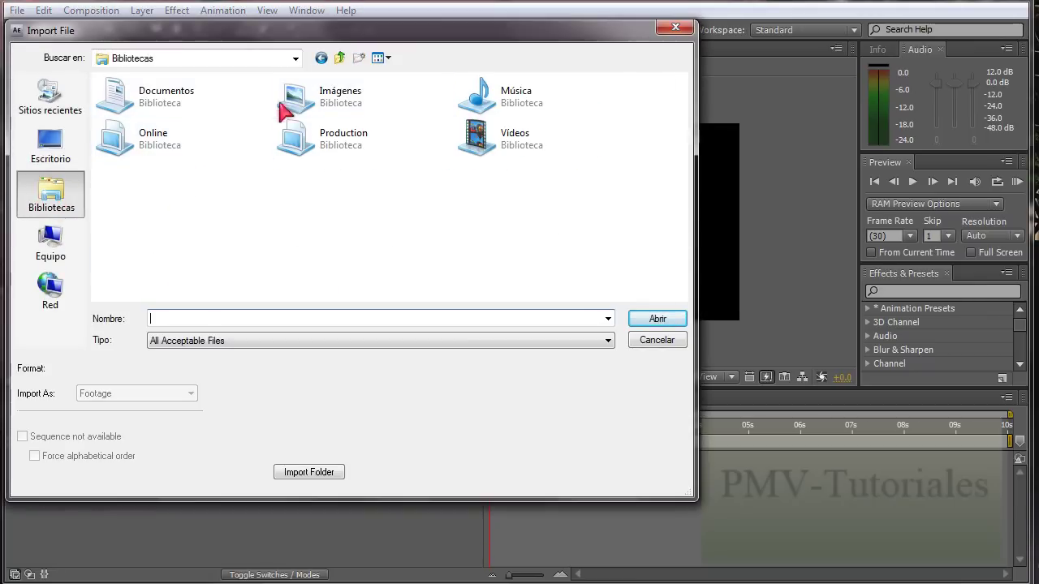
pyautogui.doubleClick(320, 104)
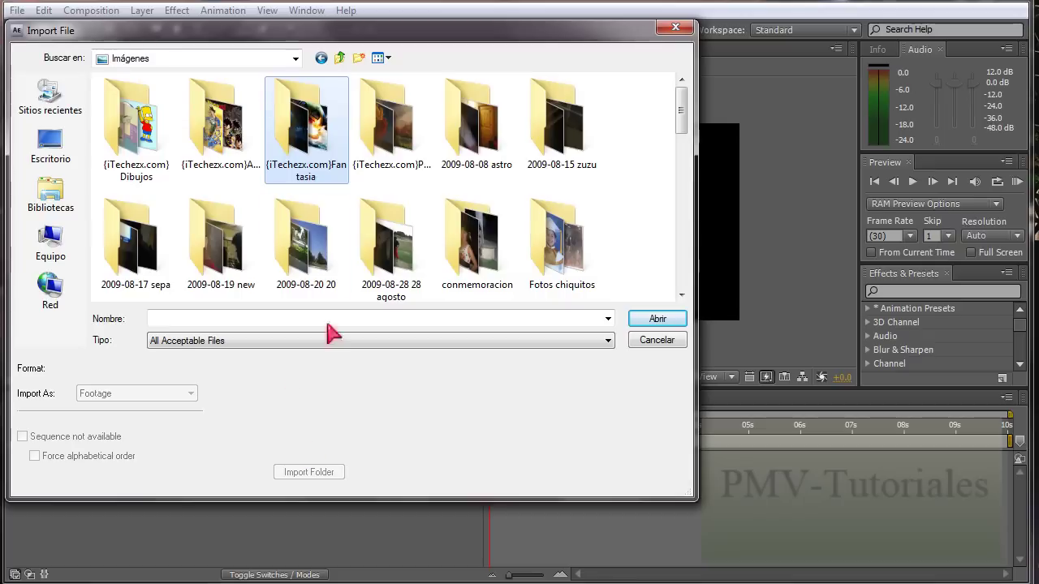
pyautogui.click(246, 142)
pyautogui.doubleClick(273, 145)
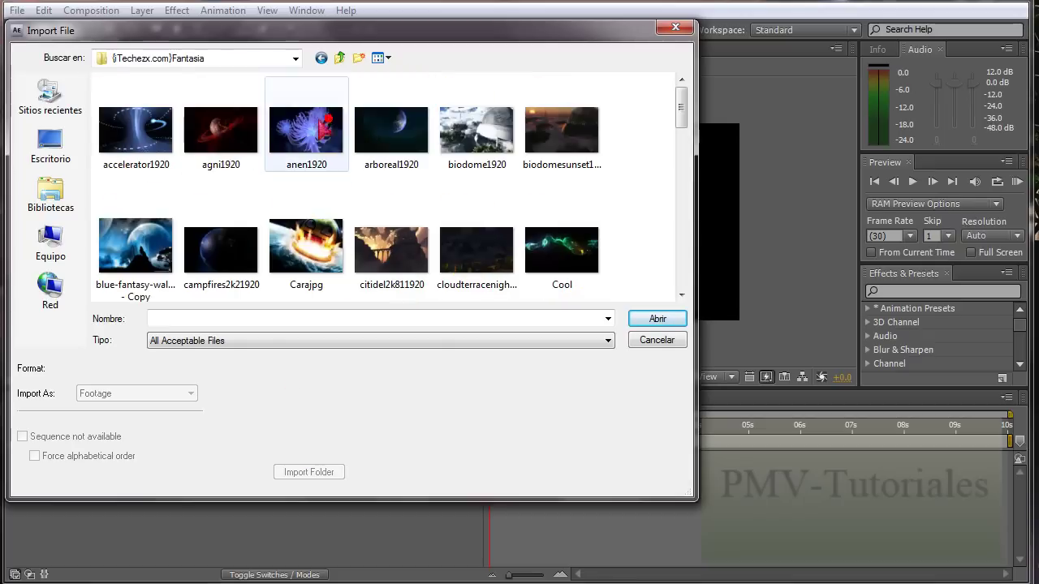
pyautogui.click(273, 144)
pyautogui.press('BackSpace')
pyautogui.click(228, 126)
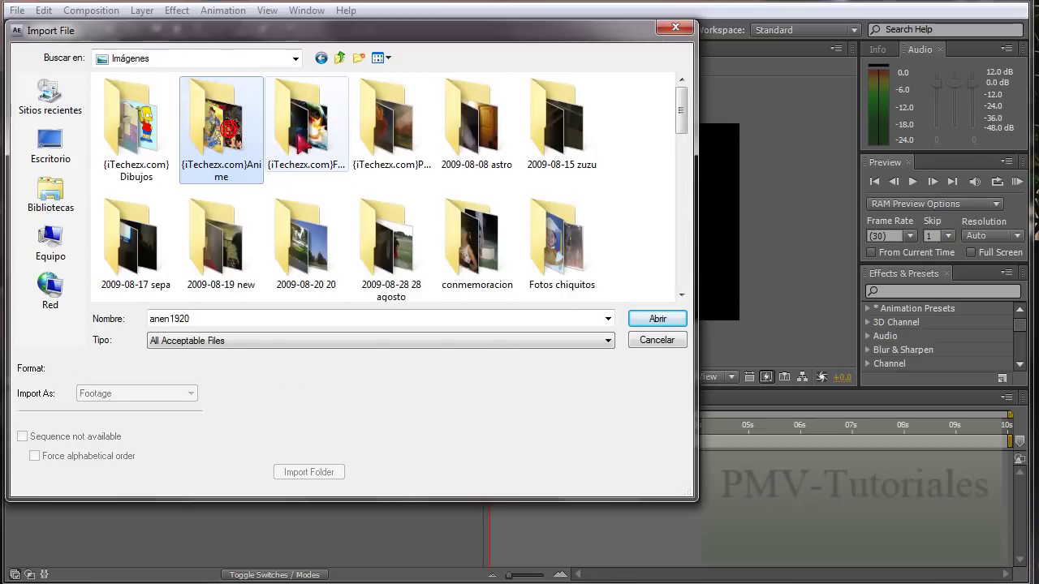
pyautogui.doubleClick(328, 150)
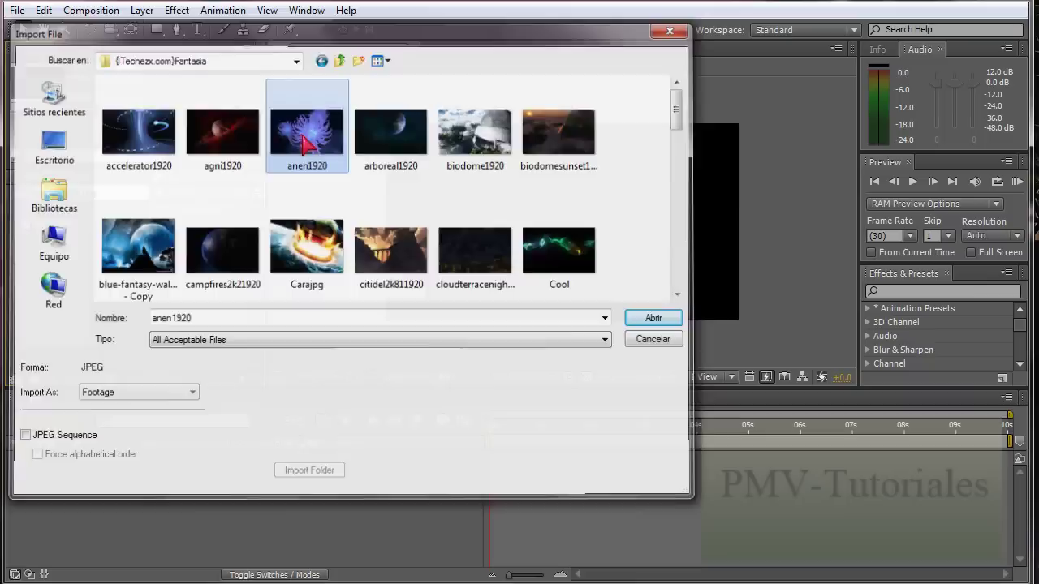
pyautogui.doubleClick(320, 138)
# - Import the {iTechezx.com} Dibujos folder from Mis imágenes as one folder item, then expand and collapse it
pyautogui.click(16, 9)
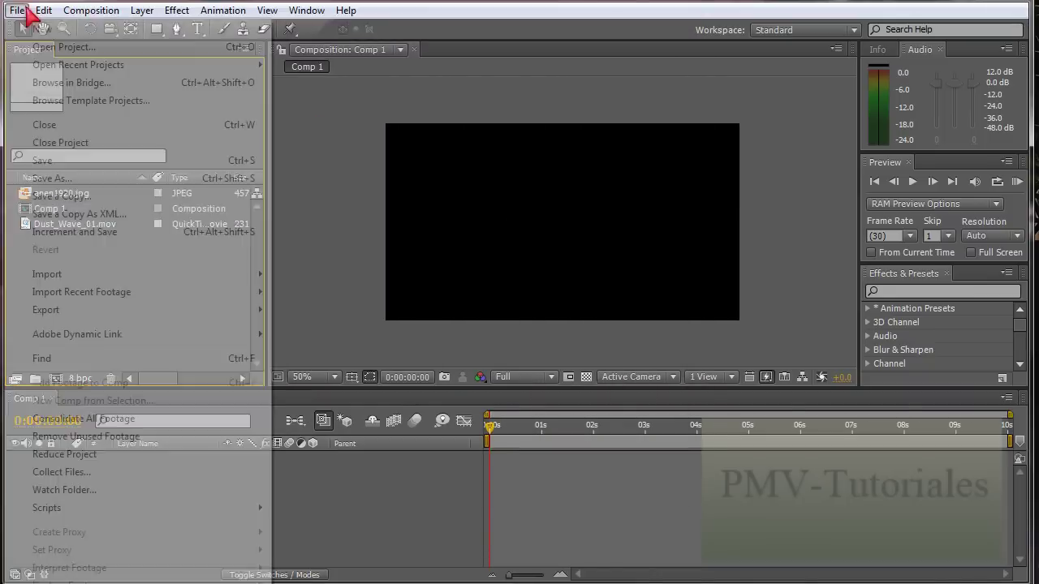
pyautogui.click(239, 276)
pyautogui.doubleClick(168, 273)
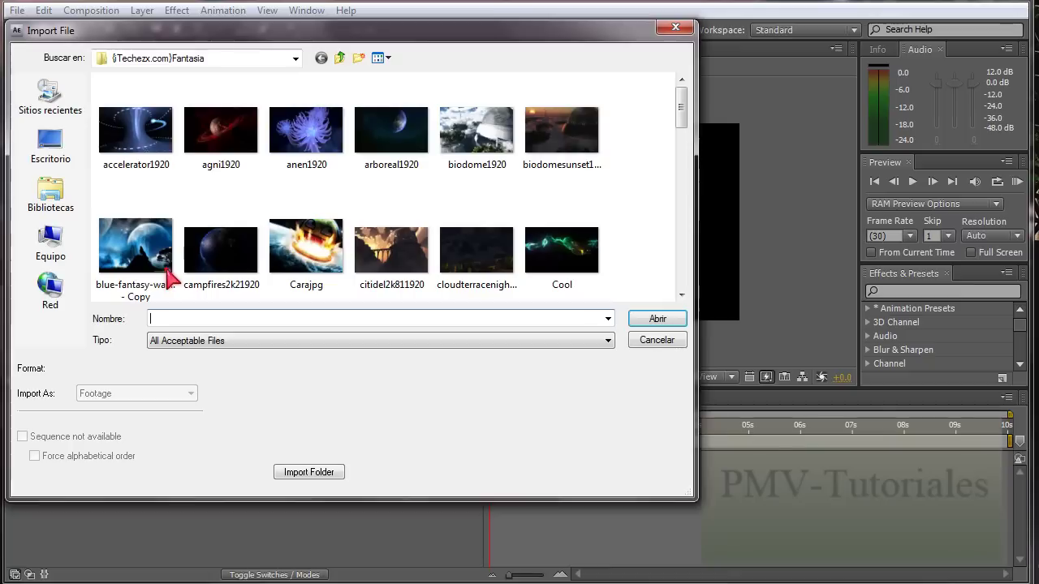
pyautogui.click(339, 57)
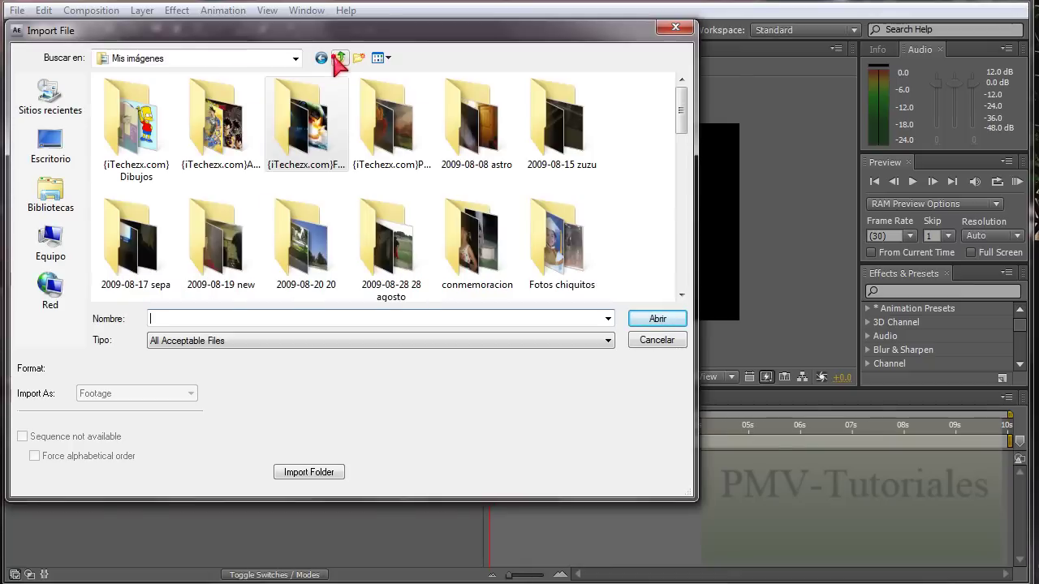
pyautogui.click(126, 148)
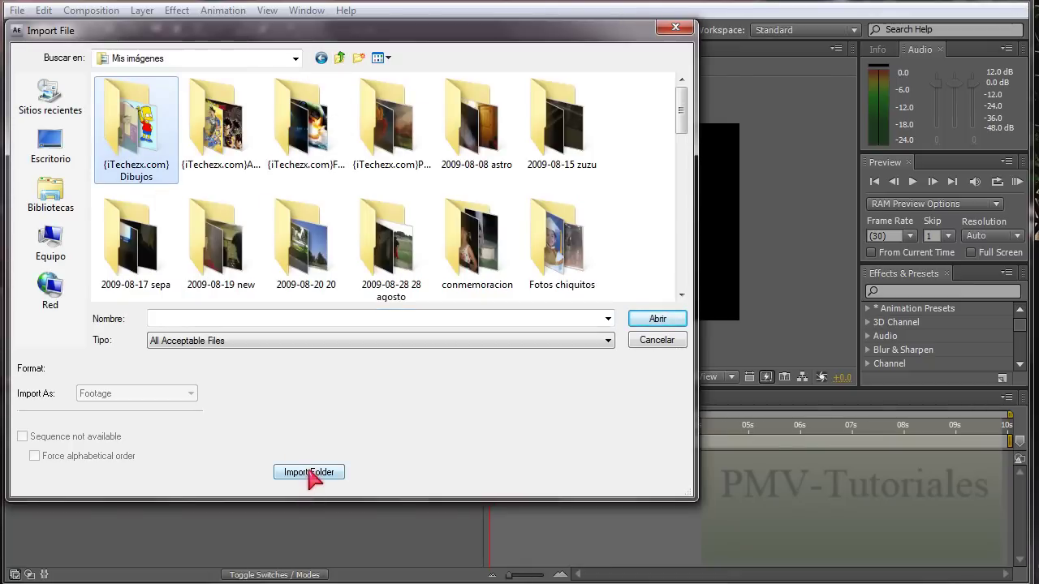
pyautogui.click(309, 471)
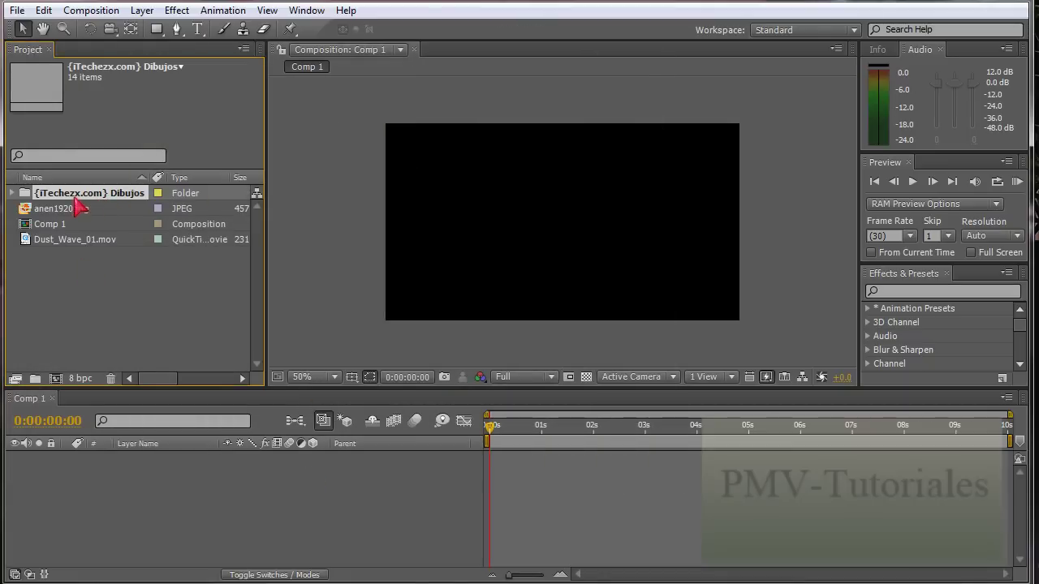
pyautogui.click(12, 194)
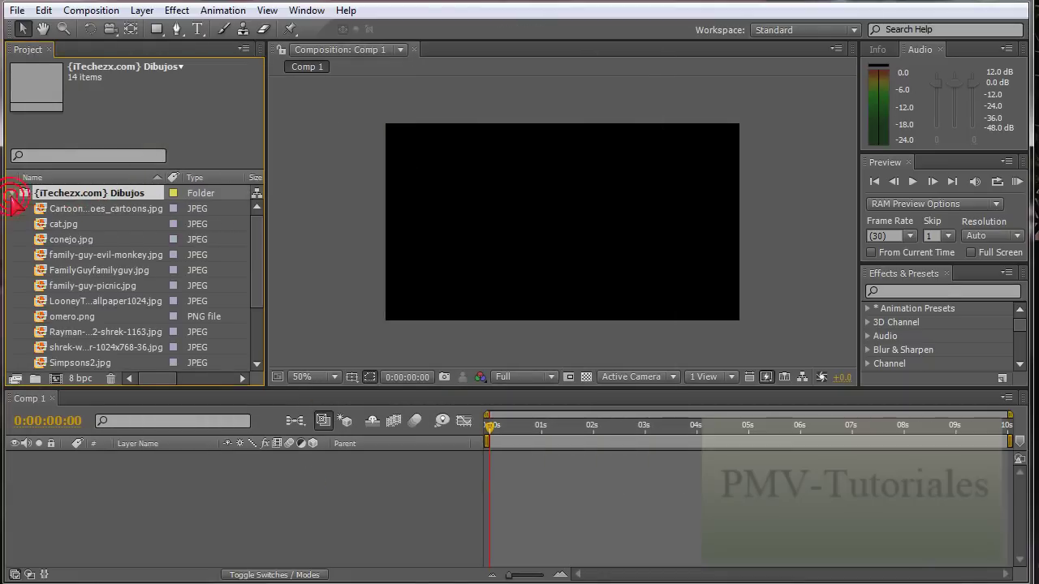
pyautogui.click(12, 194)
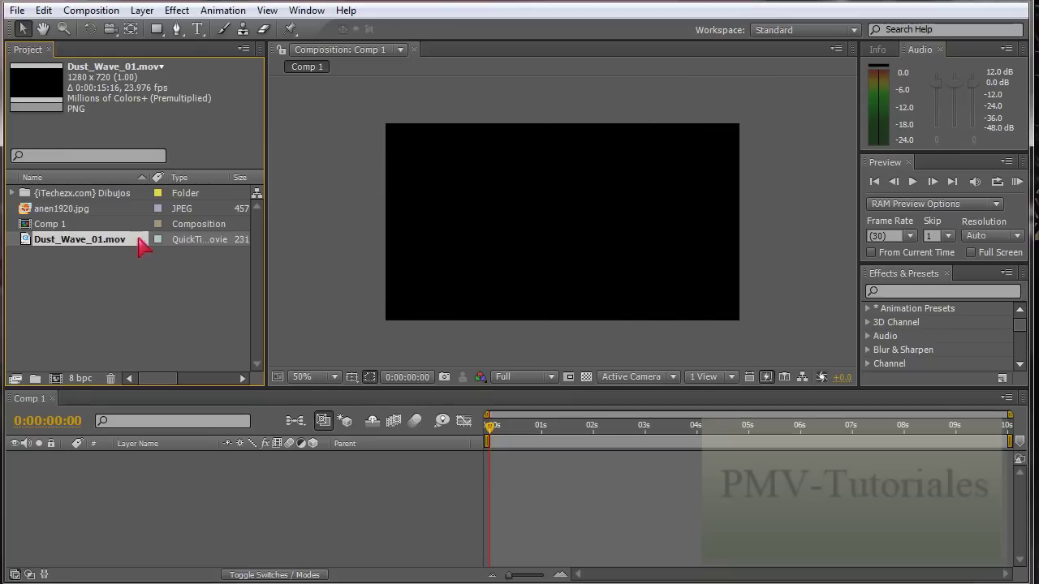
# - Add Dust_Wave_01.mov to Comp 1 and scrub to about 0:00:01:23 to see the dust
pyautogui.moveTo(116, 245); pyautogui.dragTo(547, 233)
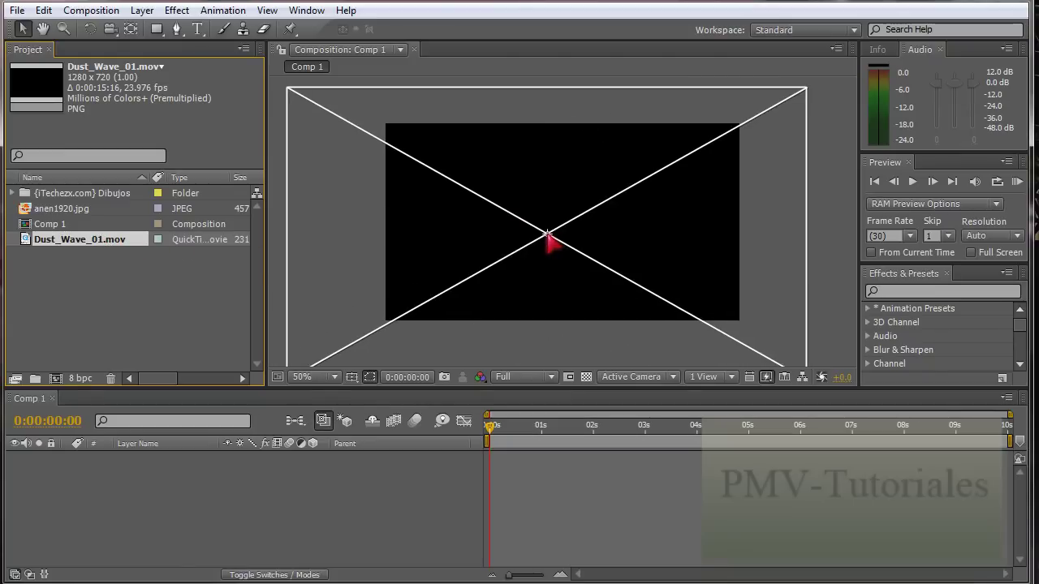
pyautogui.press(',')
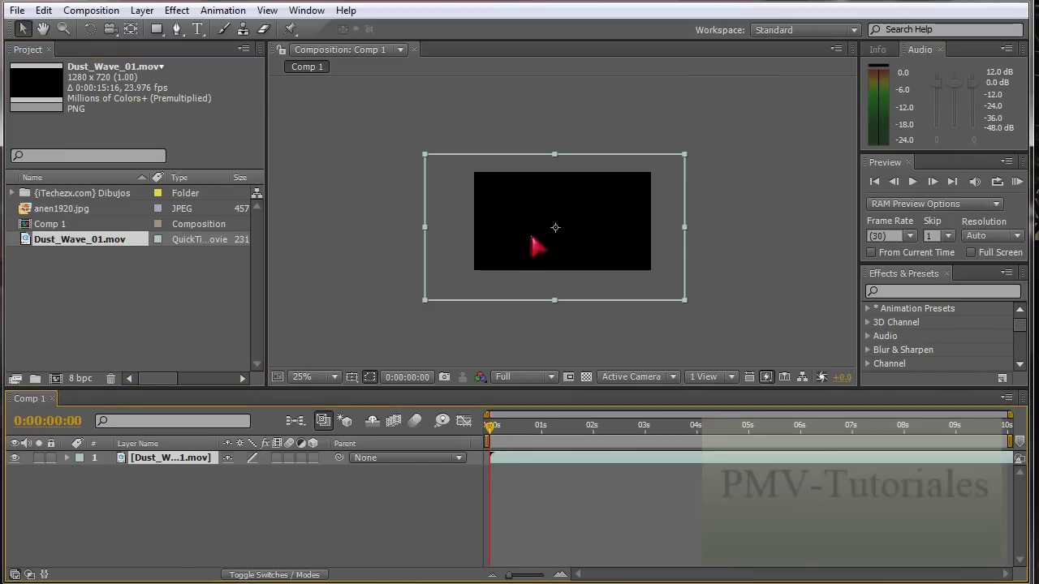
pyautogui.moveTo(490, 426)
pyautogui.mouseDown()
pyautogui.moveTo(584, 429)
pyautogui.moveTo(605, 362)
pyautogui.mouseUp()
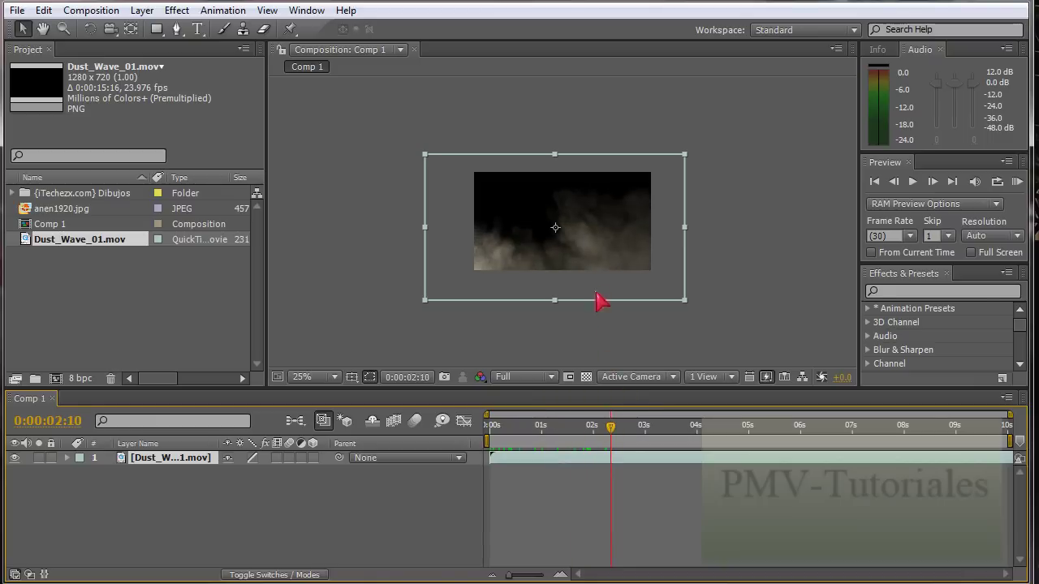
pyautogui.moveTo(612, 425); pyautogui.dragTo(568, 413)
pyautogui.press('.')
pyautogui.press('.')
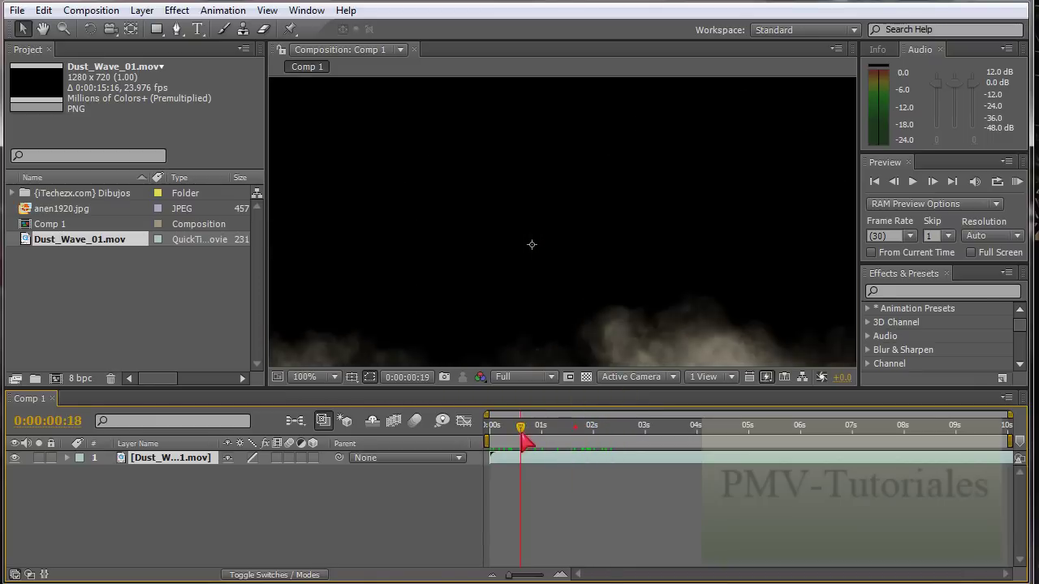
# - Move the dust layer down and to the left in the frame
pyautogui.scroll(-1, 565, 269)
pyautogui.scroll(-1, 566, 271)
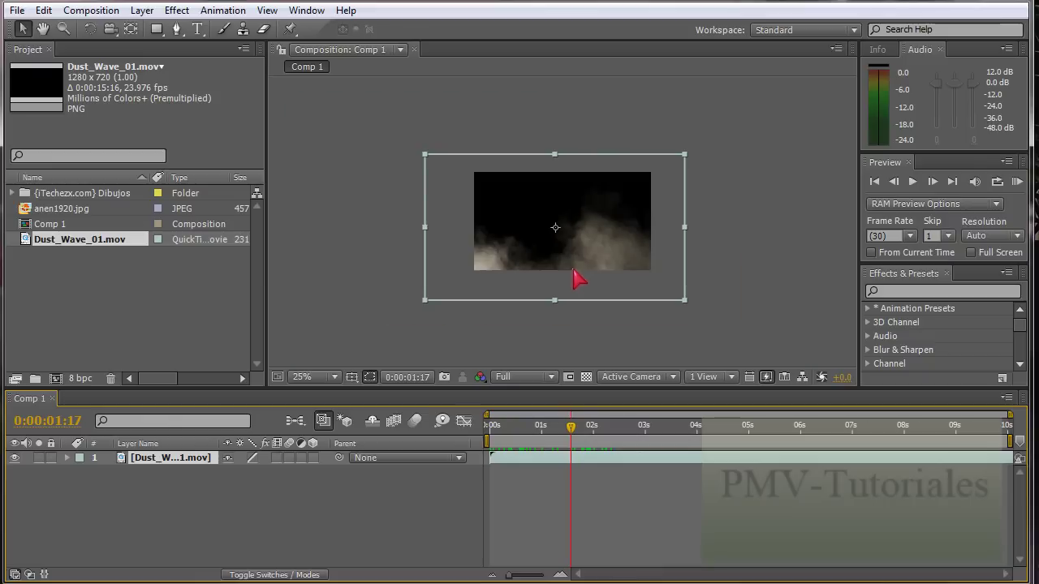
pyautogui.moveTo(616, 229); pyautogui.dragTo(587, 278)
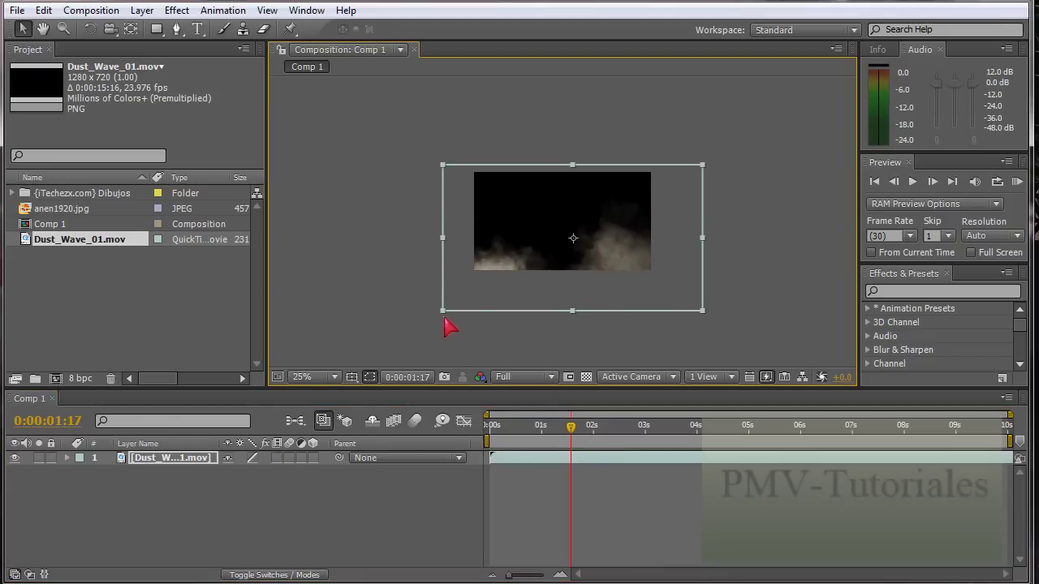
# - Select the Dust_Wave layer and scrub its Scale from 100% down to 83%
pyautogui.click(707, 164)
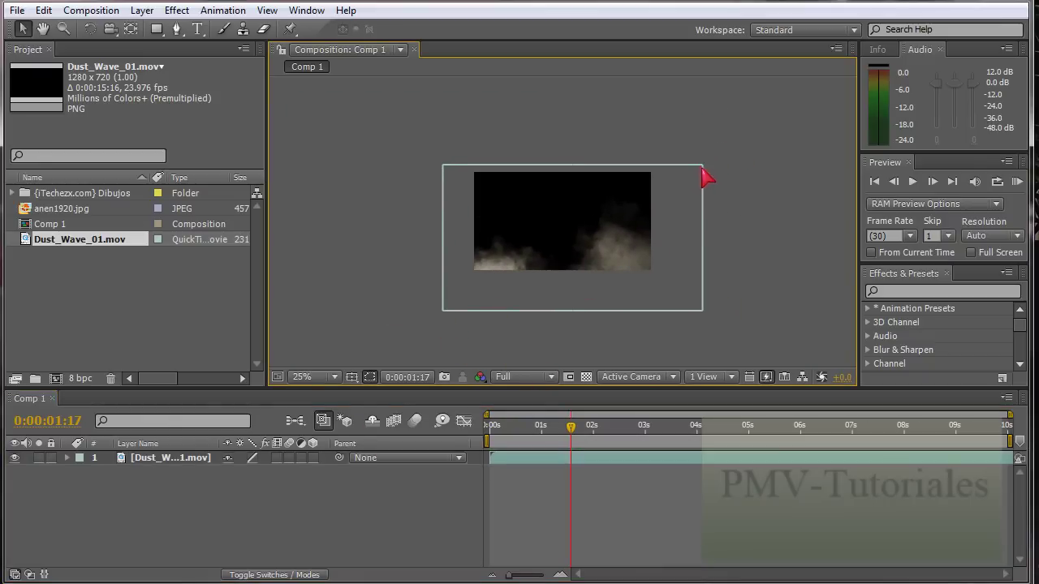
pyautogui.click(700, 168)
pyautogui.click(703, 167)
pyautogui.click(703, 167)
pyautogui.click(703, 167)
pyautogui.click(595, 235)
pyautogui.press('s')
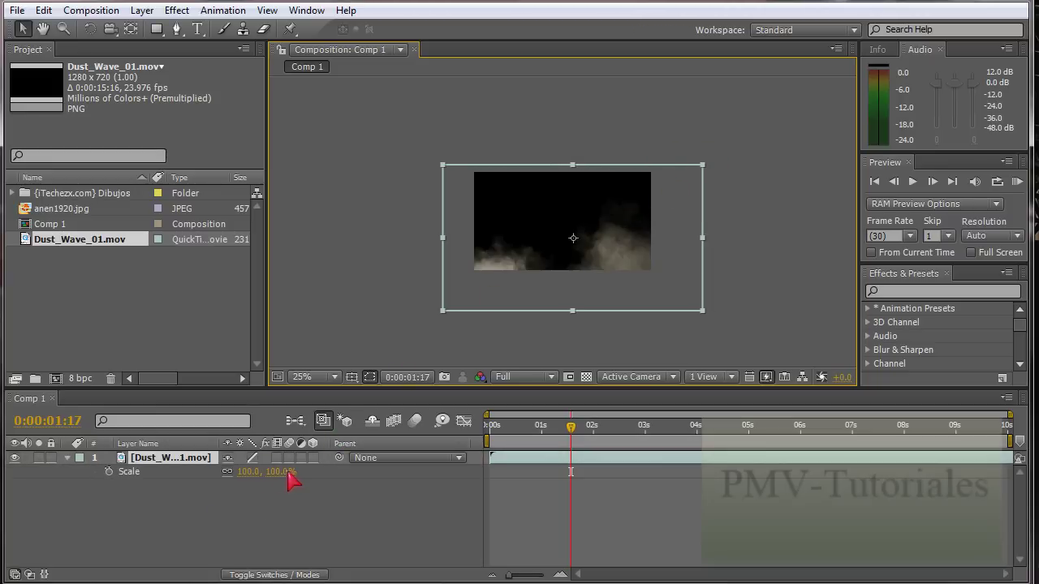
pyautogui.moveTo(292, 481); pyautogui.dragTo(266, 479)
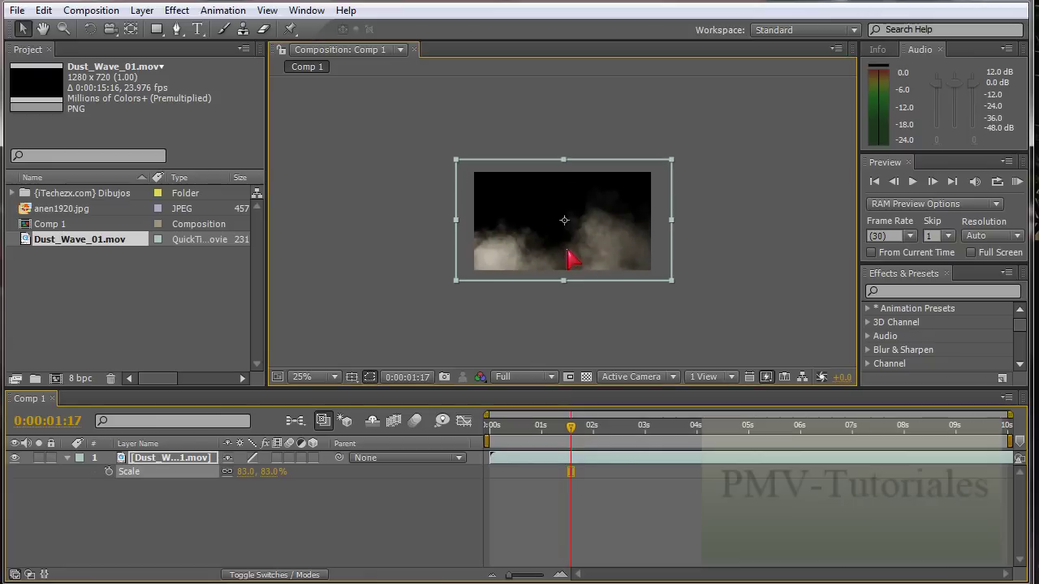
pyautogui.press('.')
pyautogui.click(834, 229)
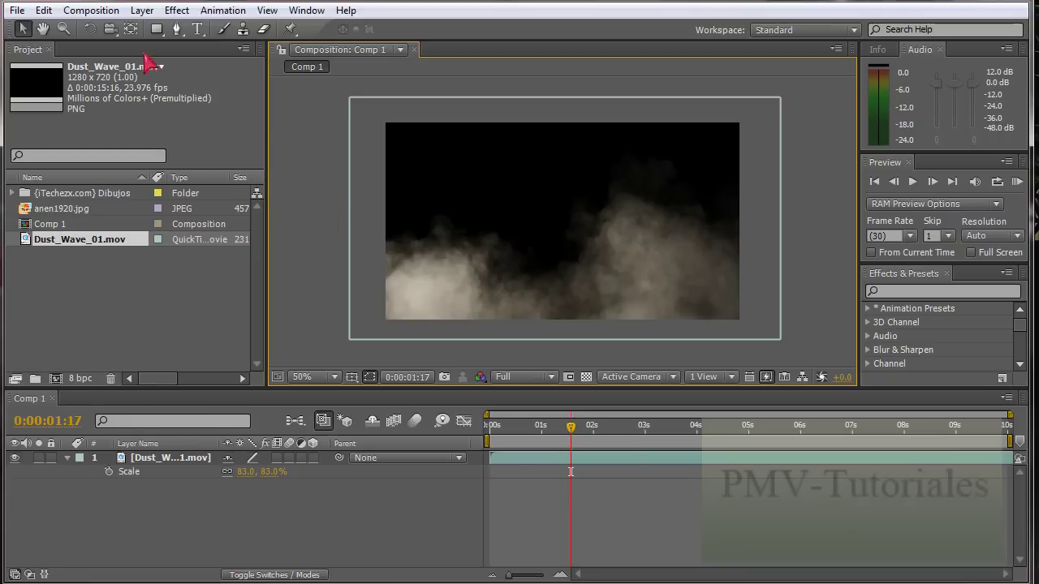
# - Create Comp 2 at 872×486, 10 seconds long, then close its tab to return to Comp 1
pyautogui.click(91, 10)
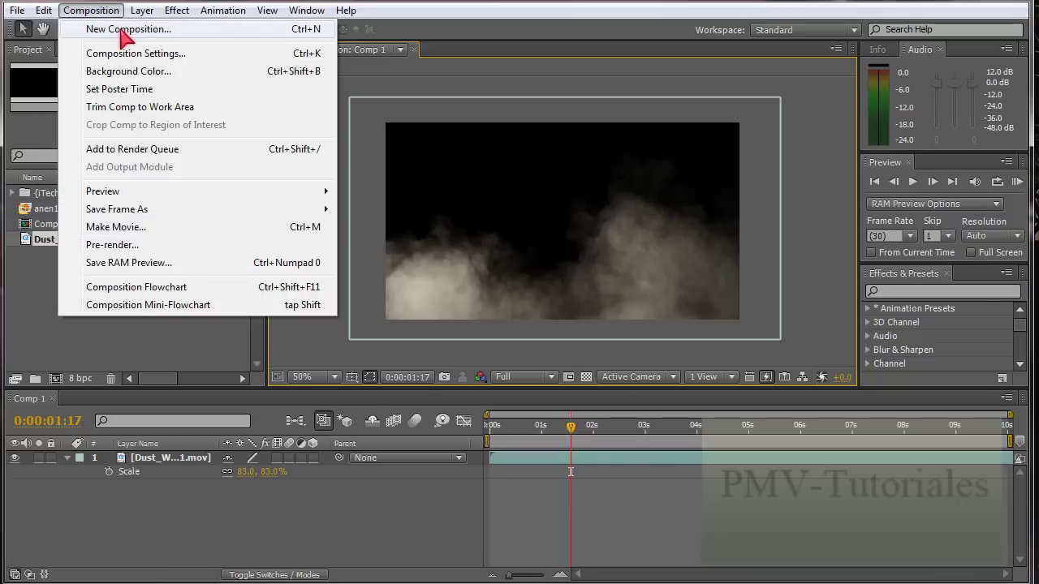
pyautogui.click(122, 30)
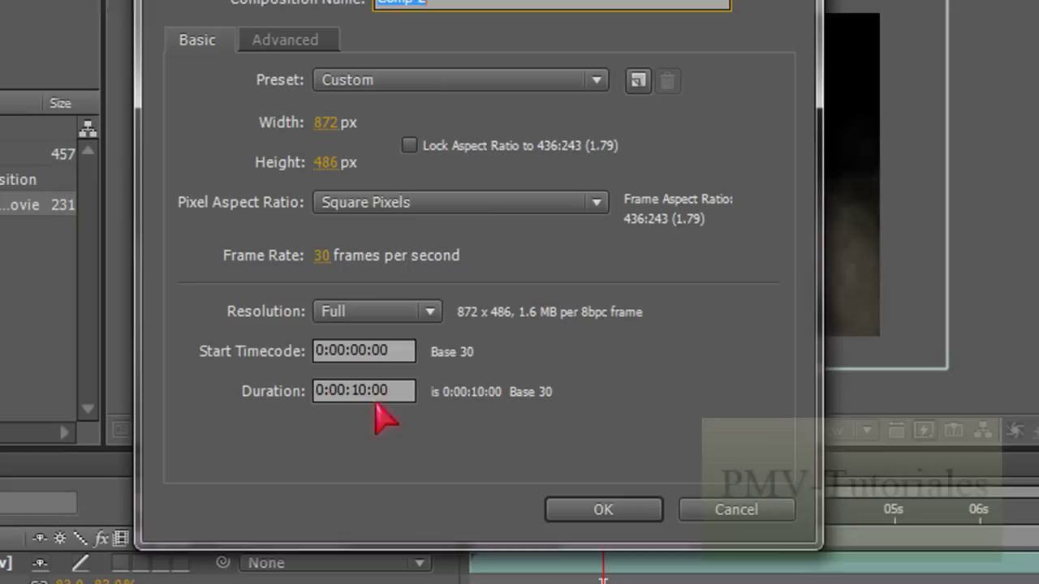
pyautogui.click(316, 389)
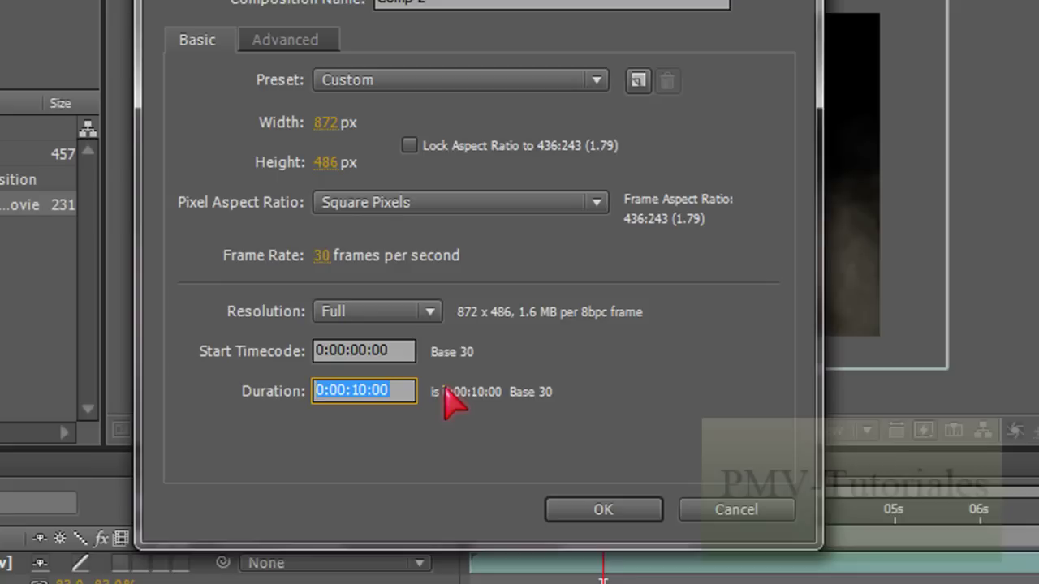
pyautogui.click(408, 390)
pyautogui.click(609, 511)
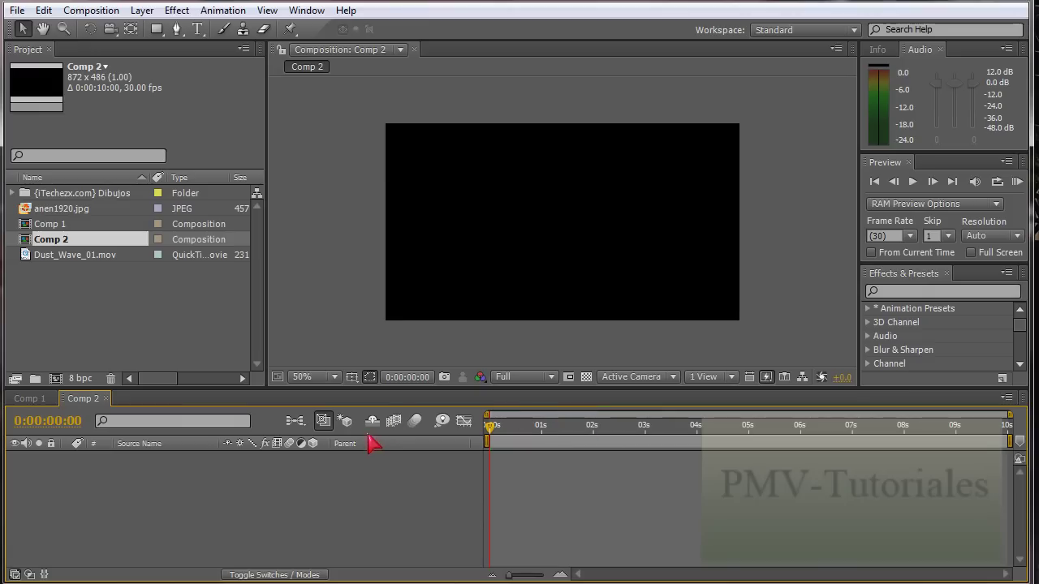
pyautogui.click(107, 399)
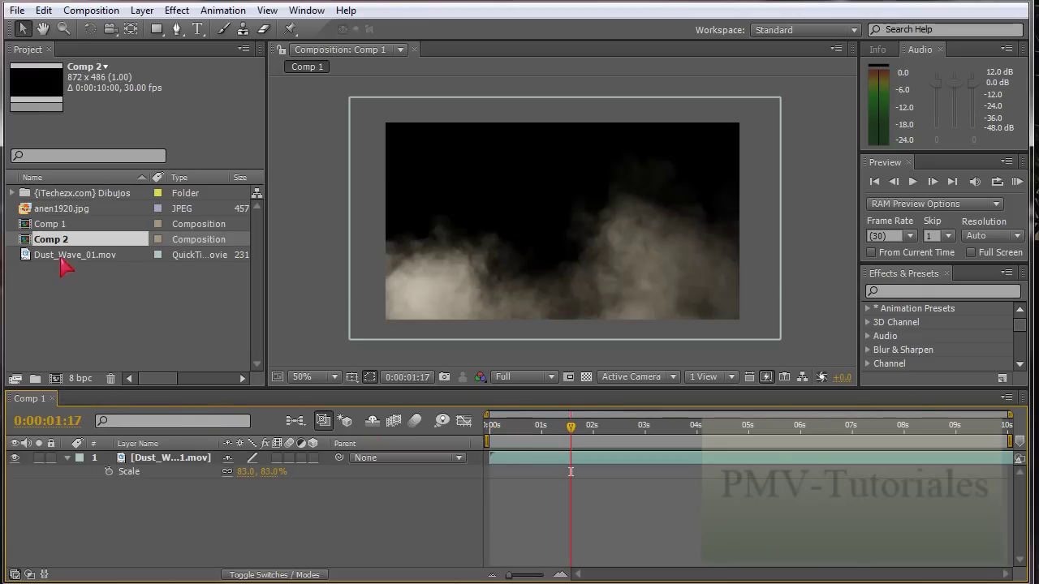
# - Delete Comp 2 from the Project panel and set the RAM preview Skip value to 0
pyautogui.click(56, 240)
pyautogui.press('Delete')
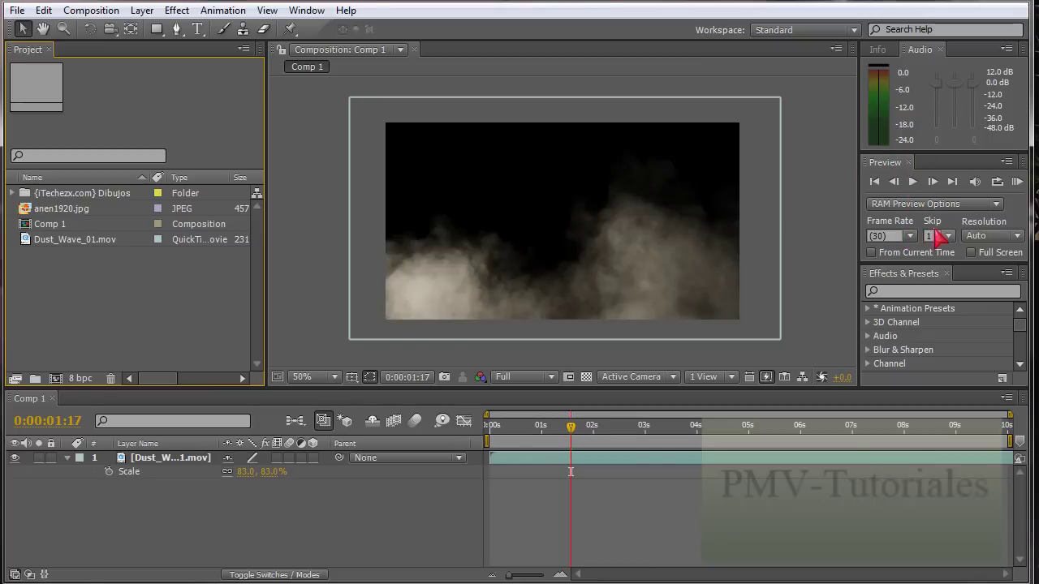
pyautogui.click(927, 235)
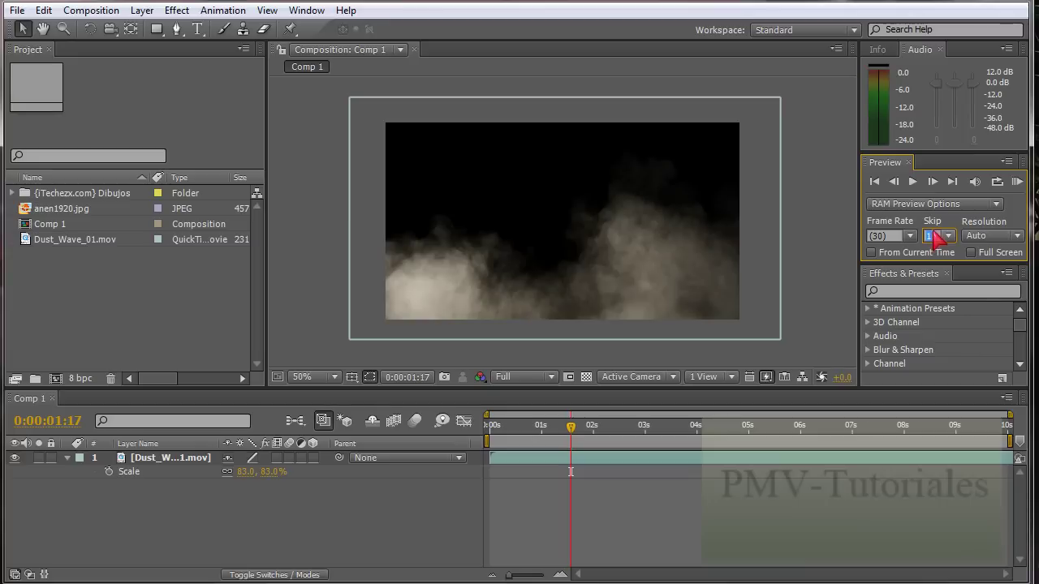
pyautogui.write('0')
pyautogui.click(852, 256)
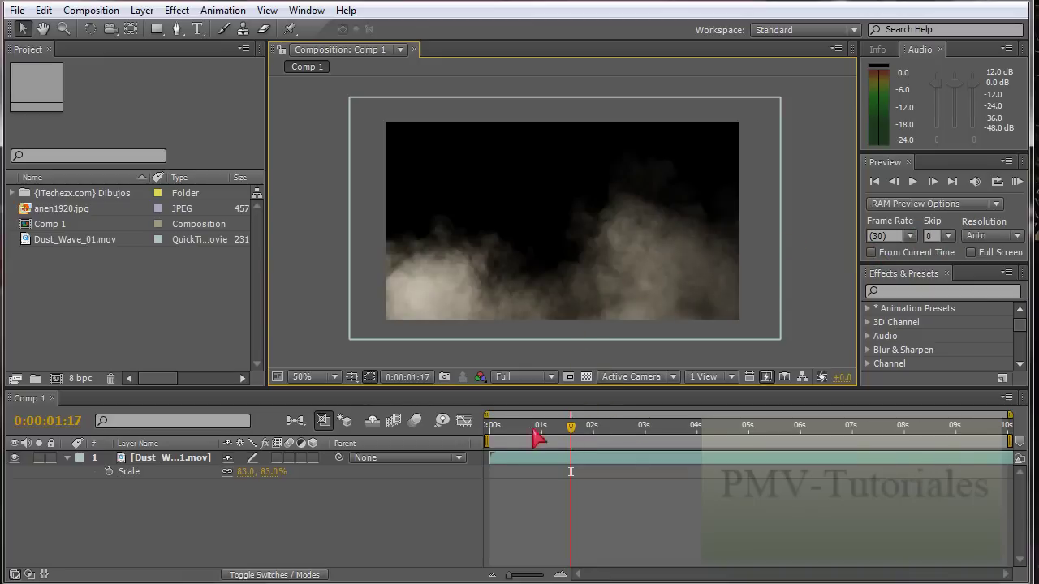
pyautogui.click(572, 426)
# - Scrub through the dust footage and set the Composition panel resolution to Auto
pyautogui.moveTo(615, 428); pyautogui.dragTo(557, 439)
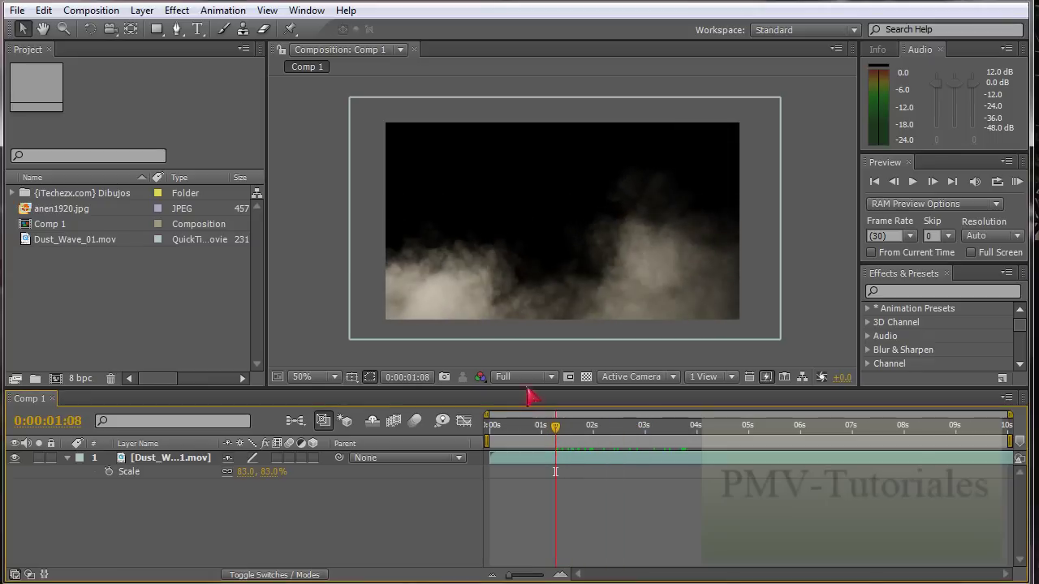
pyautogui.scroll(1, 540, 281)
pyautogui.scroll(-1, 545, 280)
pyautogui.click(519, 377)
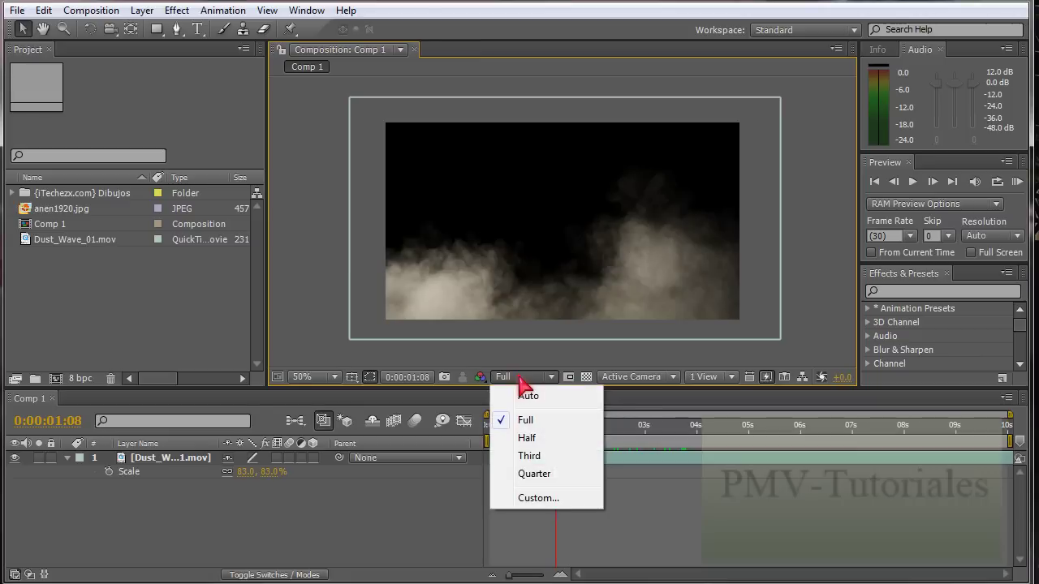
pyautogui.click(529, 396)
pyautogui.click(526, 377)
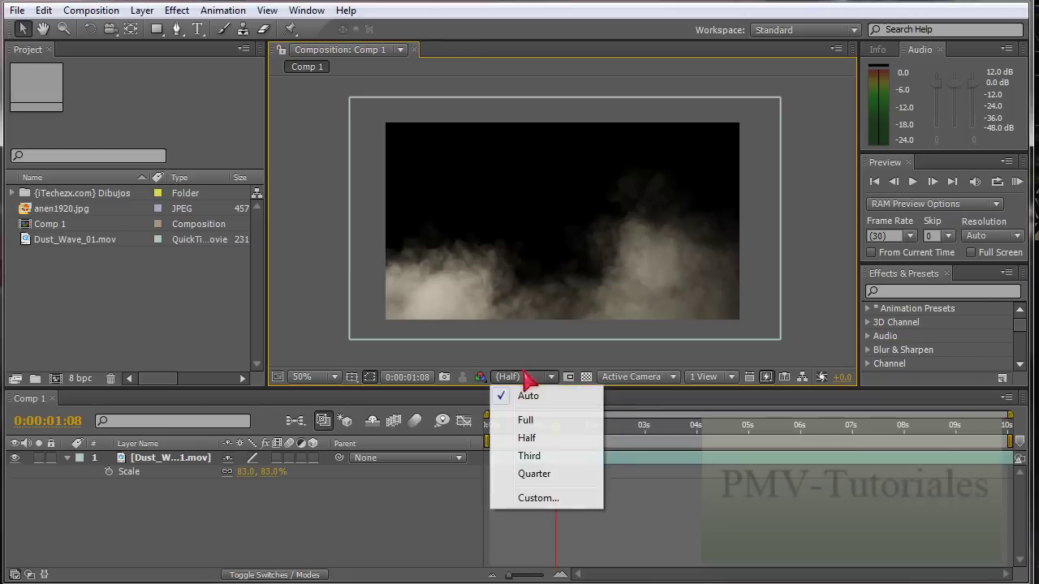
pyautogui.click(528, 400)
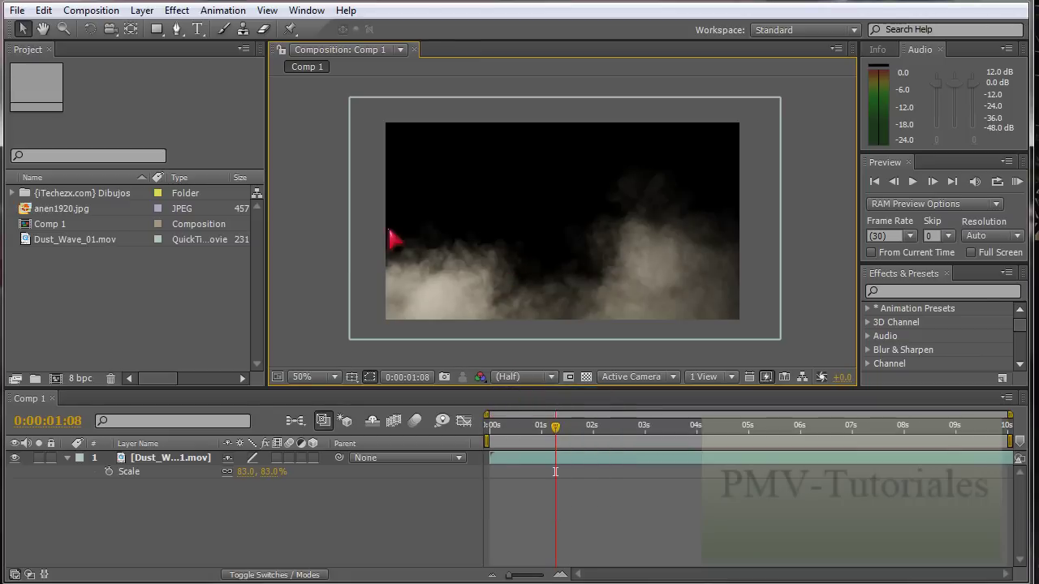
# - Zoom between 12.5%, 25%, 50% and 100% to check the resolution follows magnification
pyautogui.press(',')
pyautogui.press(',')
pyautogui.press(',')
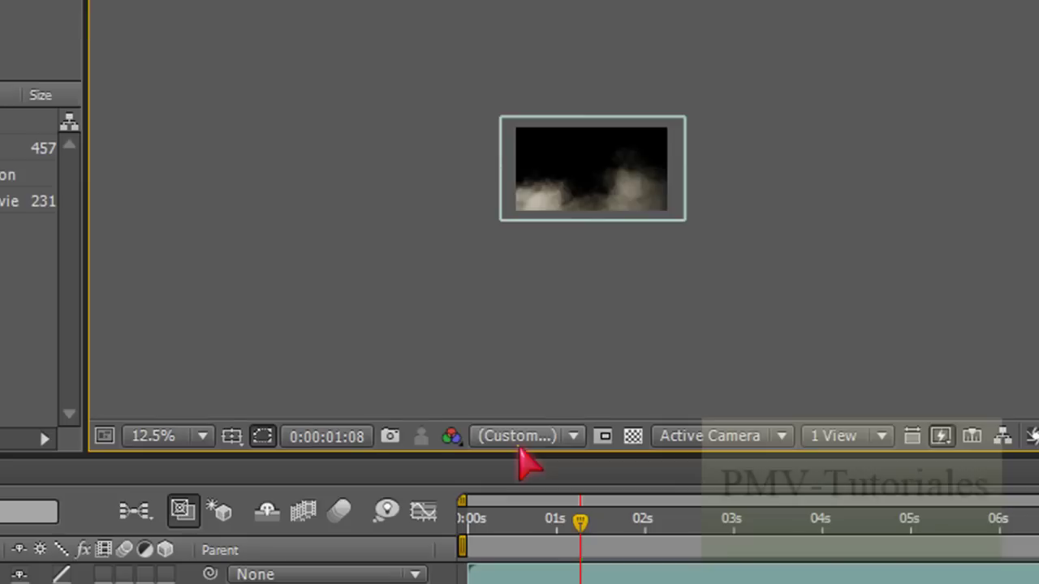
pyautogui.press('.')
pyautogui.press('.')
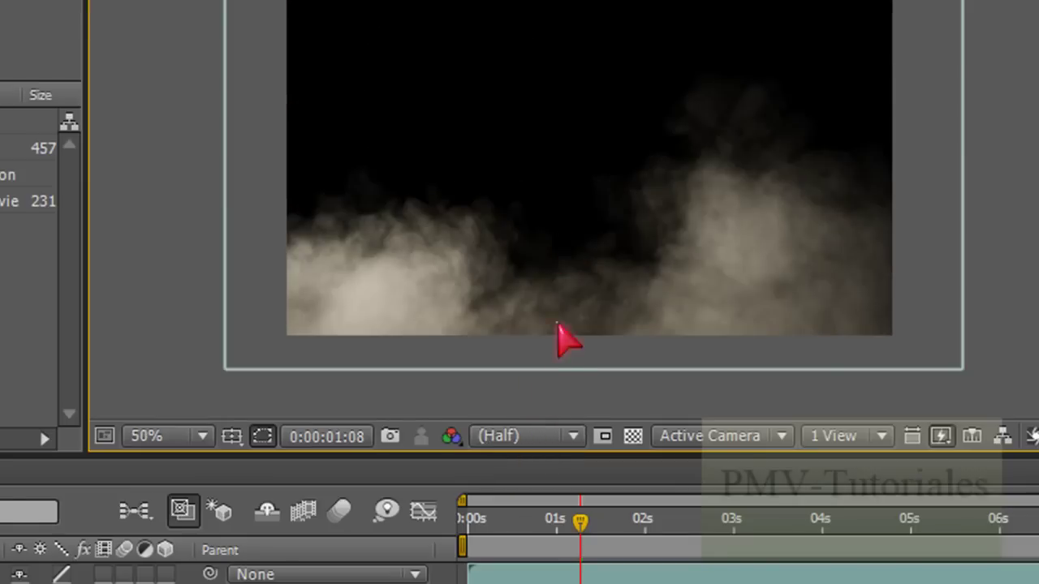
pyautogui.press('.')
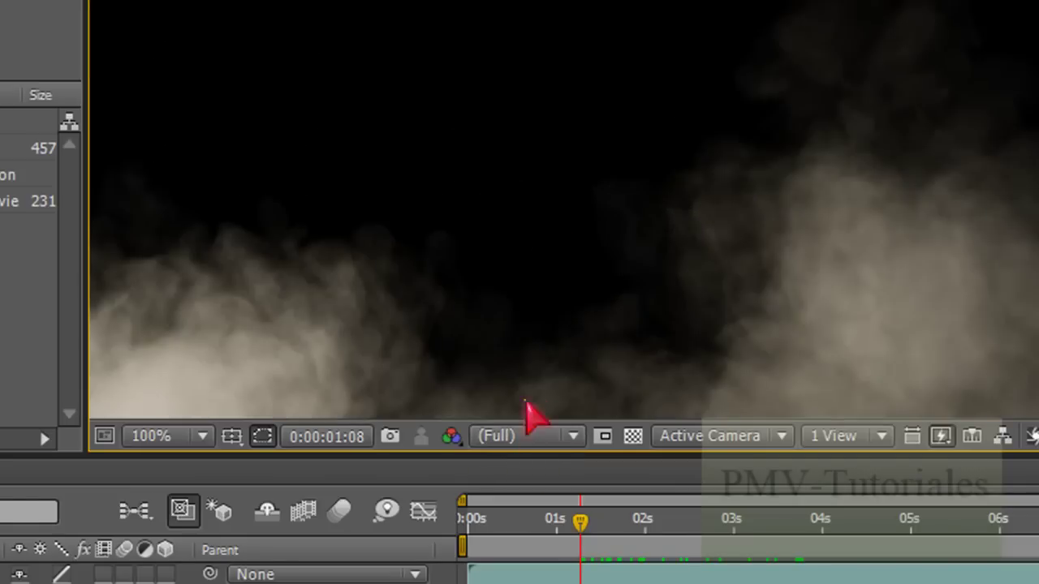
pyautogui.press(',')
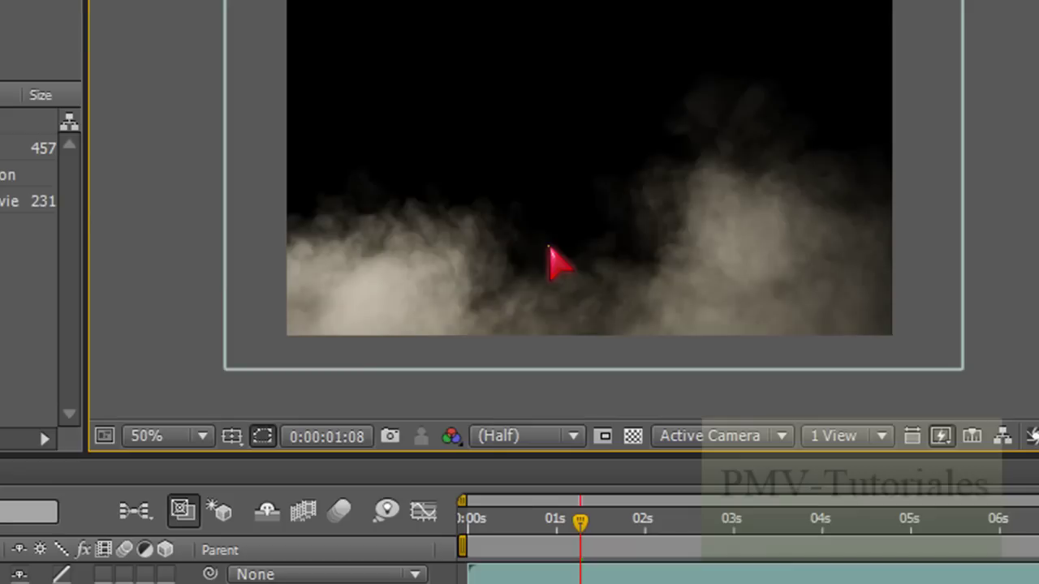
pyautogui.press(',')
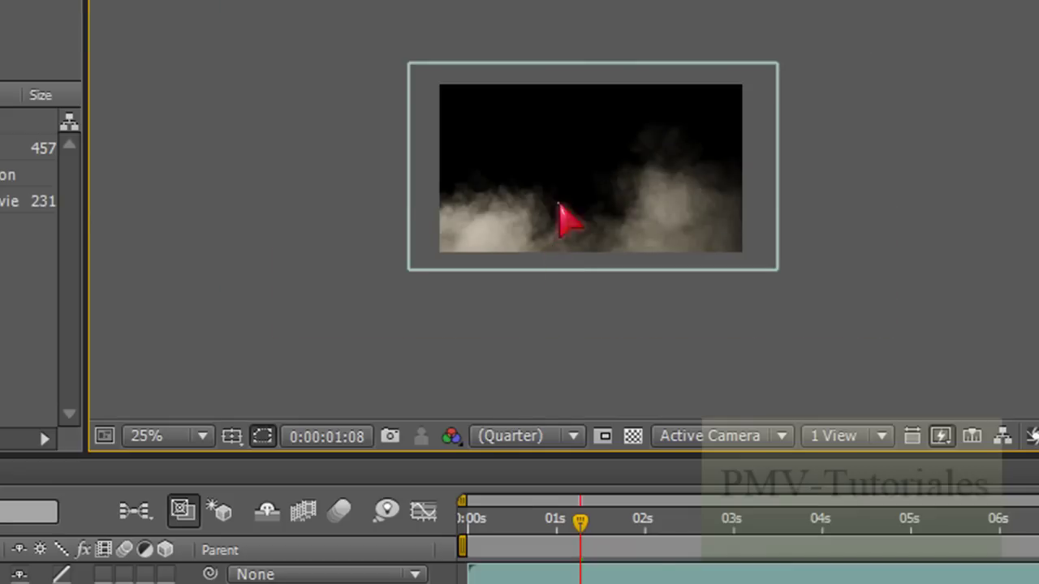
pyautogui.press('.')
pyautogui.press(',')
pyautogui.press('.')
pyautogui.press('.')
pyautogui.press('.')
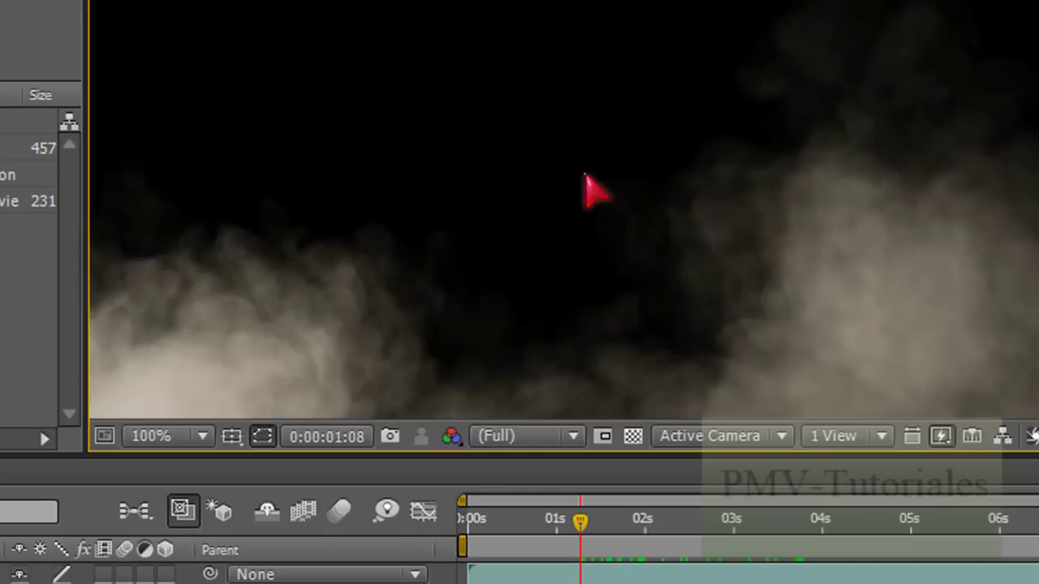
pyautogui.press(',')
pyautogui.press('.')
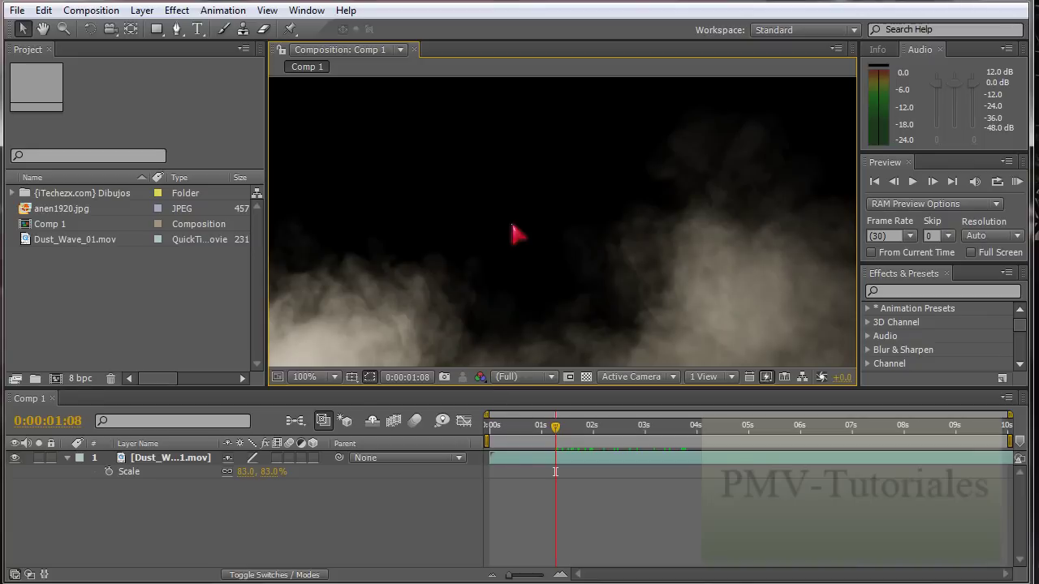
# - Pan the dust layer back toward the centre of the view at 50% magnification
pyautogui.moveTo(487, 275); pyautogui.dragTo(579, 227)
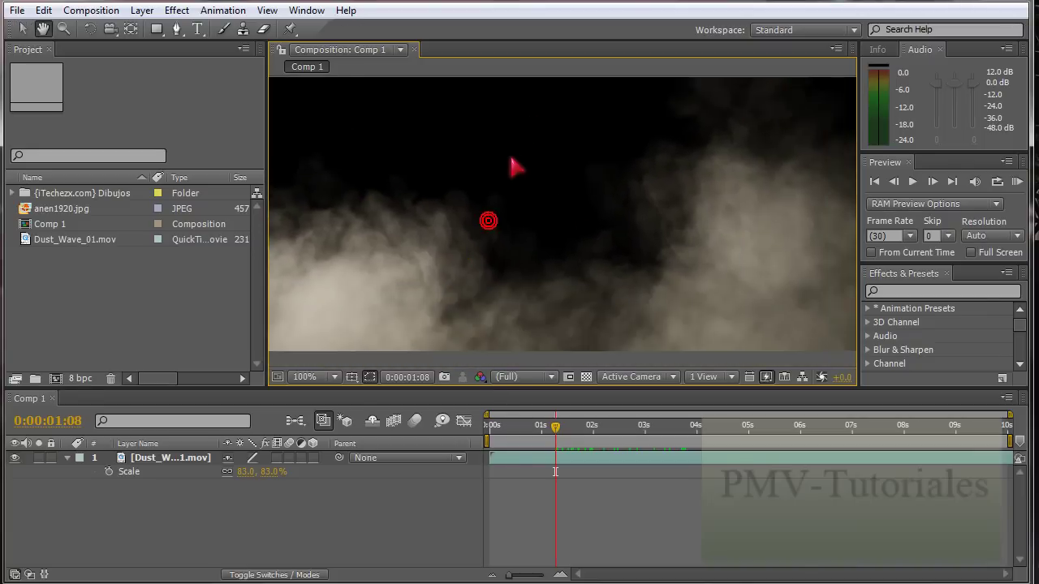
pyautogui.press(',')
pyautogui.click(572, 231)
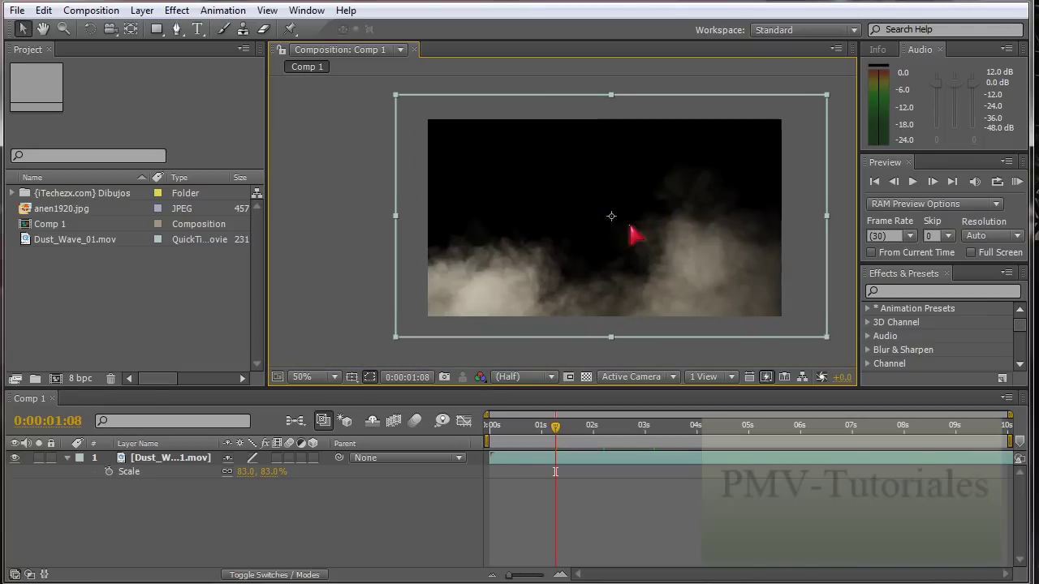
pyautogui.moveTo(629, 234); pyautogui.dragTo(581, 218)
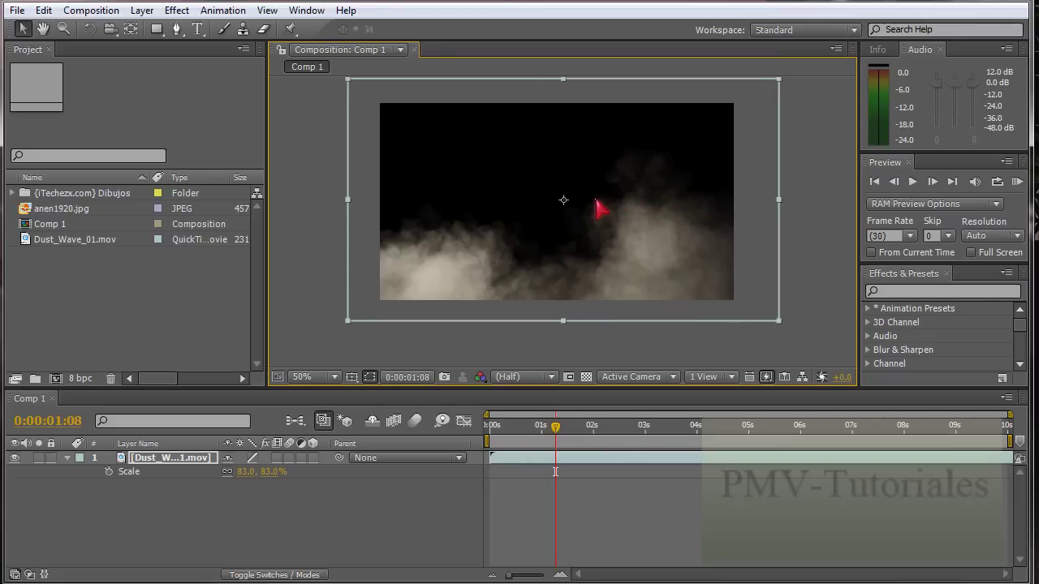
pyautogui.click(820, 234)
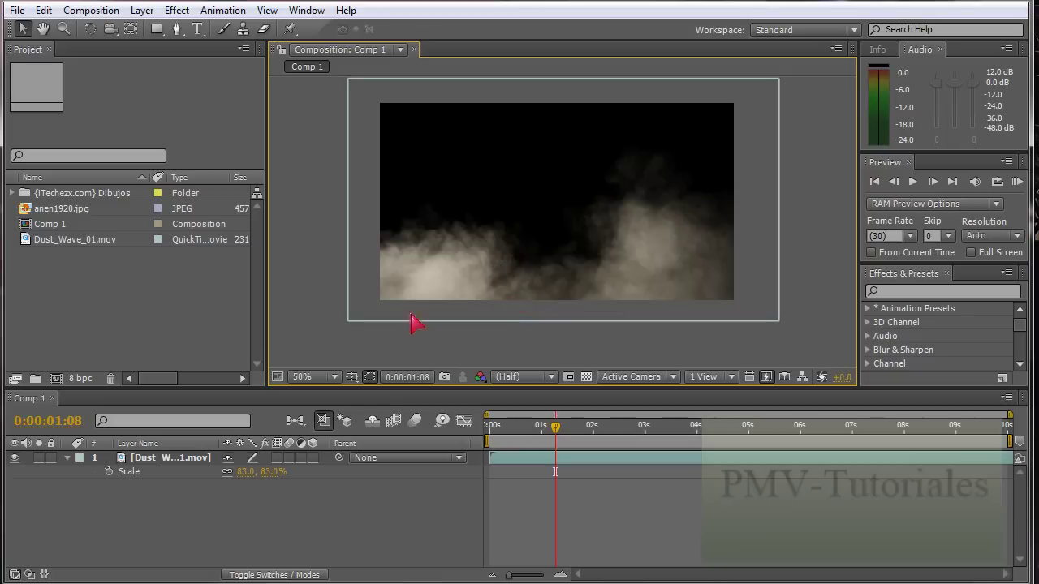
# - Reduce the Dust_Wave layer's Scale to 70%
pyautogui.click(162, 463)
pyautogui.press('s')
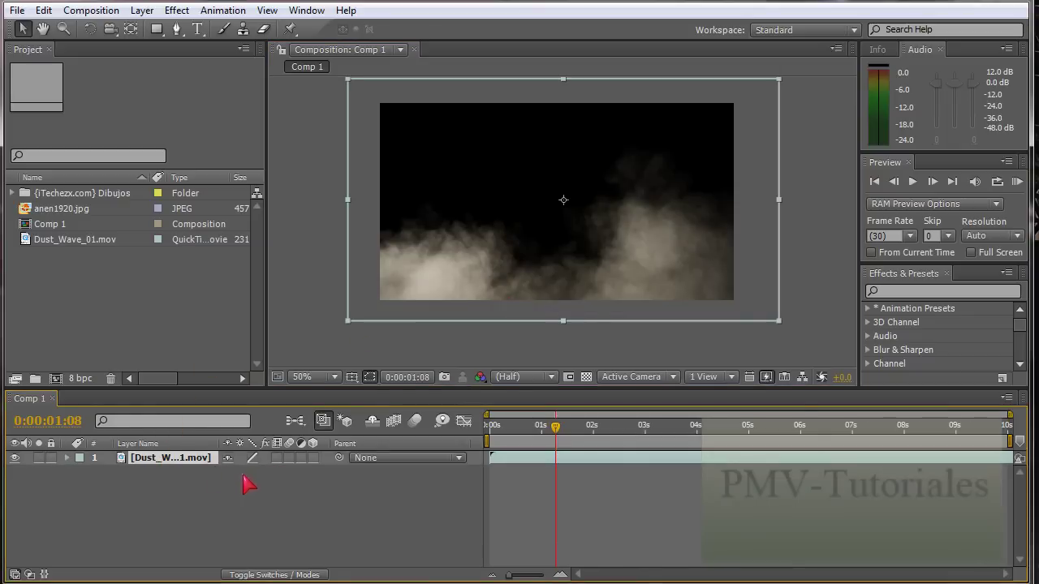
pyautogui.press('s')
pyautogui.moveTo(268, 474); pyautogui.dragTo(258, 477)
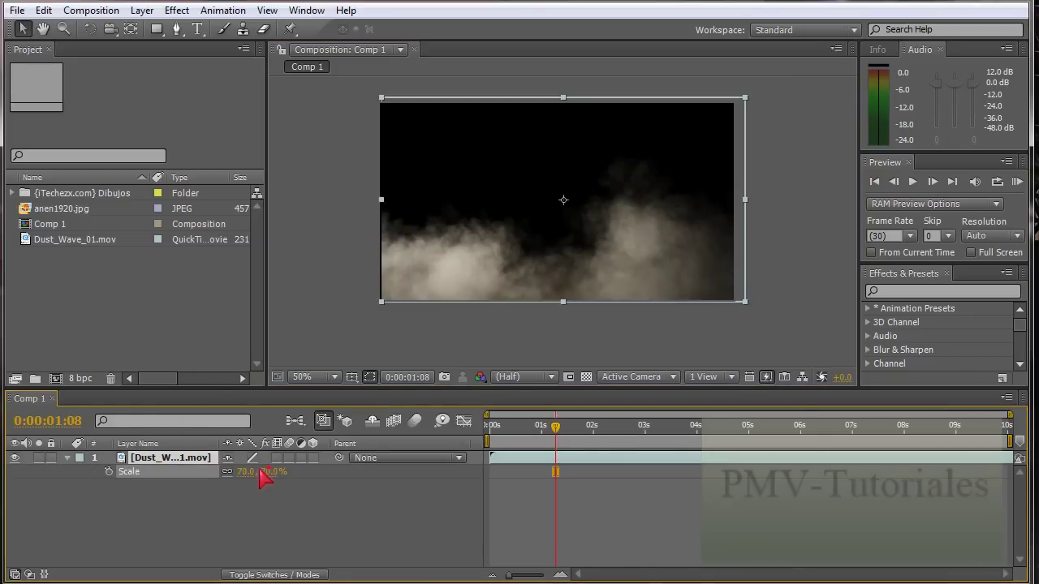
pyautogui.click(496, 260)
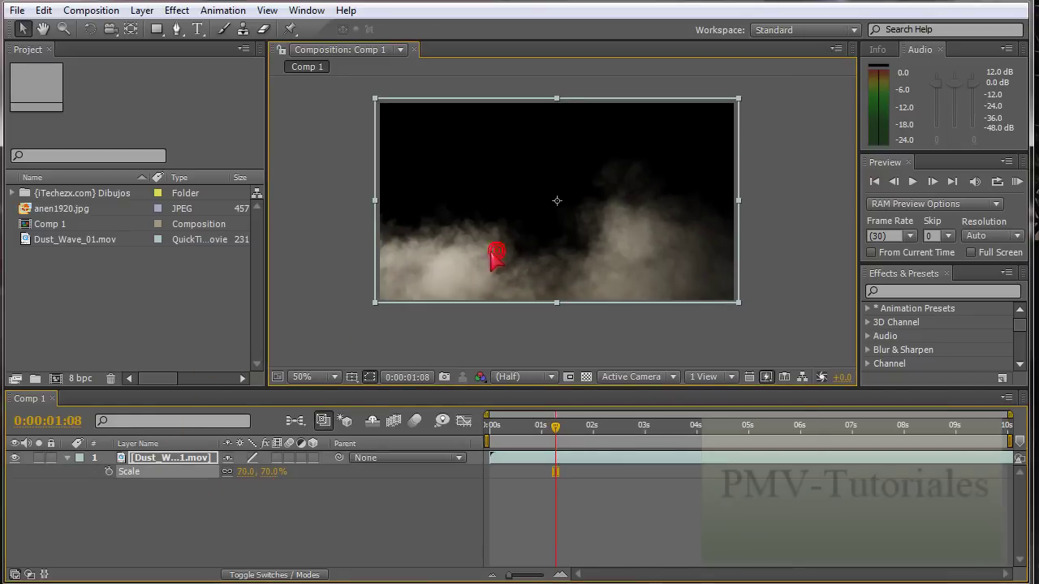
# - Preview Comp 1, stop playback, and move the current time to about 4 seconds
pyautogui.click(765, 228)
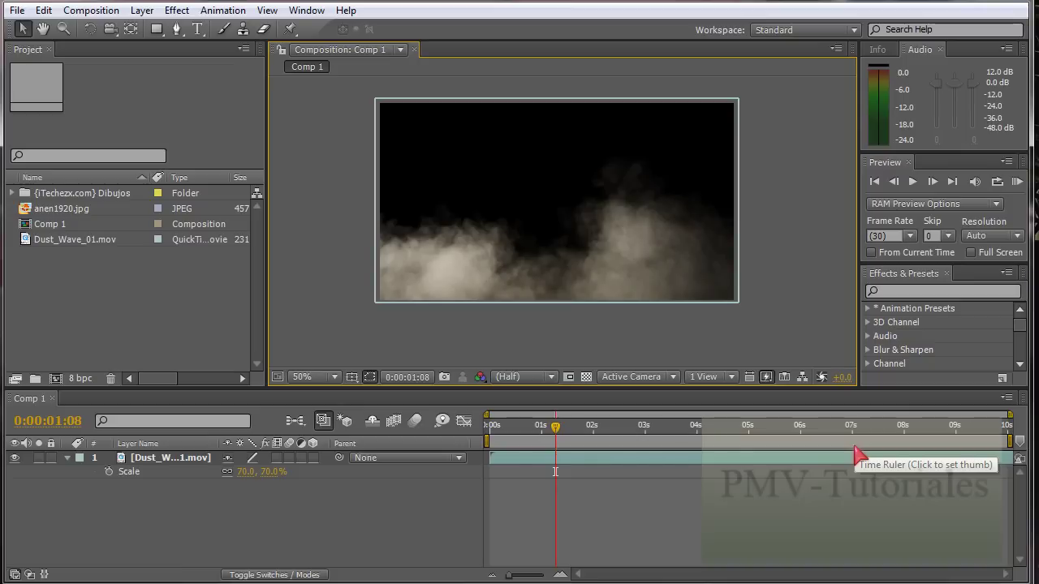
pyautogui.press('space')
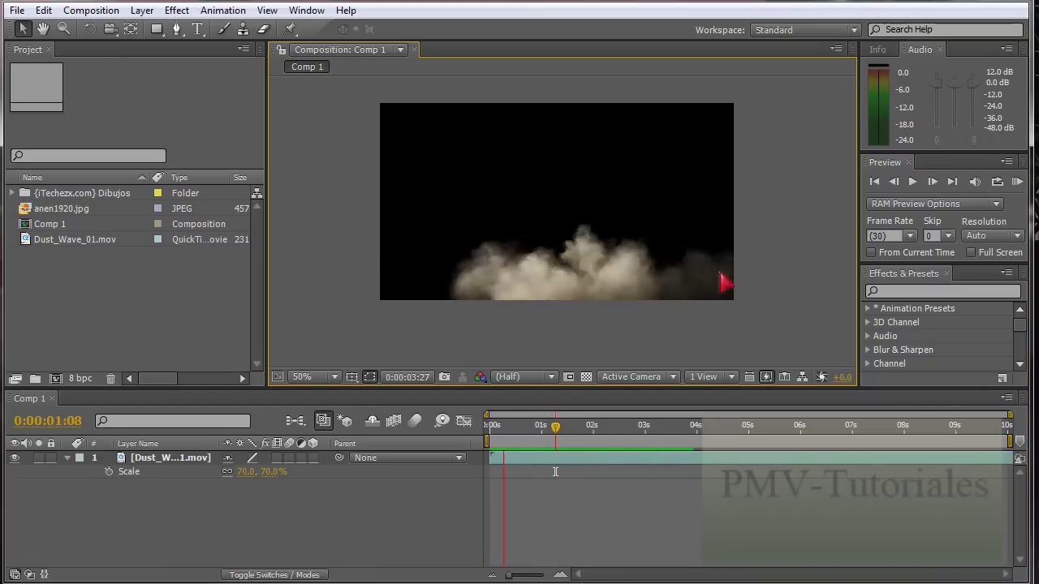
pyautogui.click(725, 282)
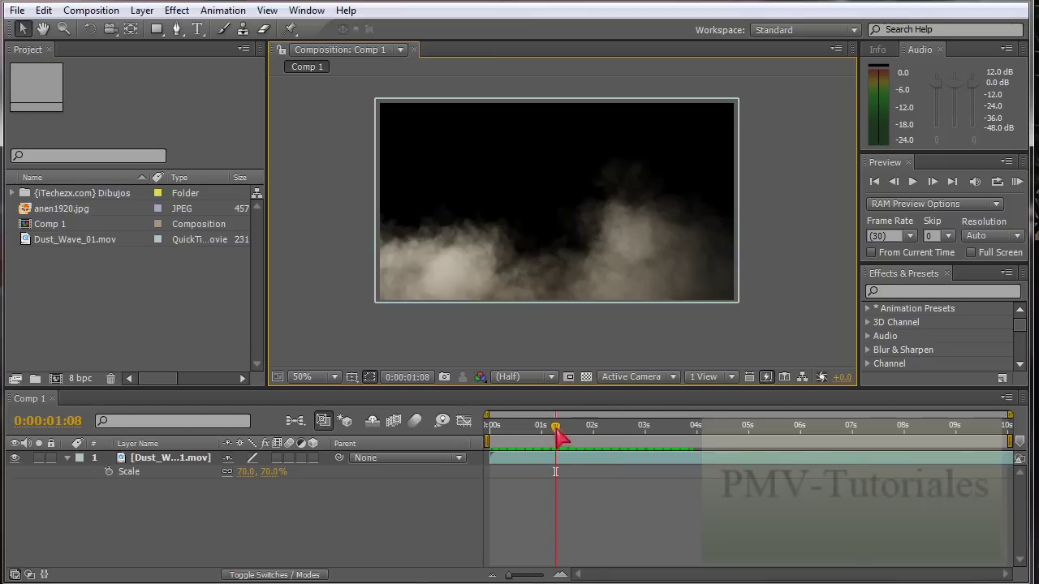
pyautogui.moveTo(557, 427)
pyautogui.mouseDown()
pyautogui.moveTo(739, 422)
pyautogui.moveTo(497, 459)
pyautogui.mouseUp()
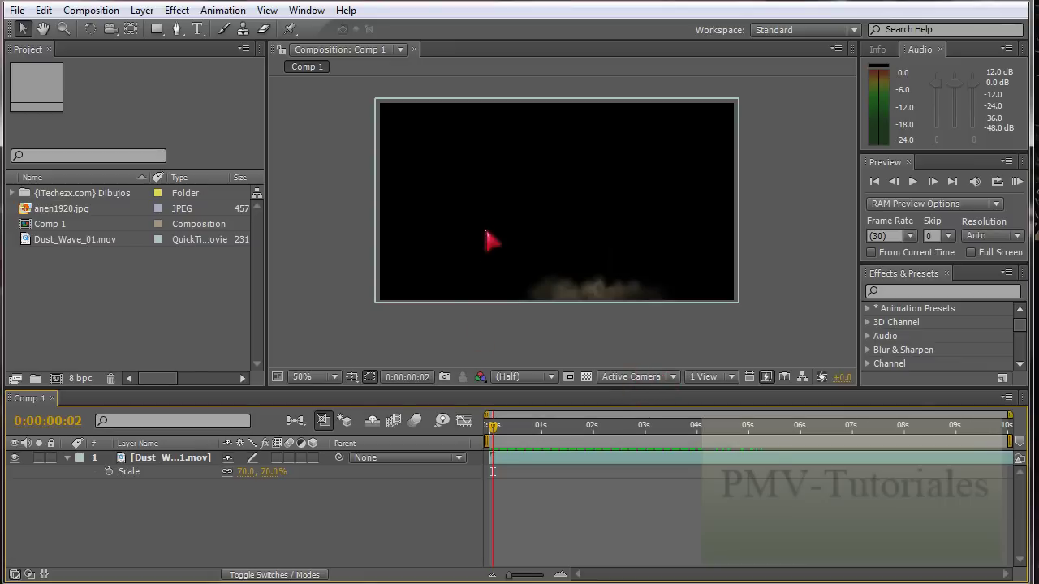
# - Add anen1920.jpg to the composition at 20% scale, positioned up and to the left
pyautogui.moveTo(45, 210)
pyautogui.mouseDown()
pyautogui.moveTo(538, 215)
pyautogui.moveTo(185, 463)
pyautogui.moveTo(174, 458)
pyautogui.mouseUp()
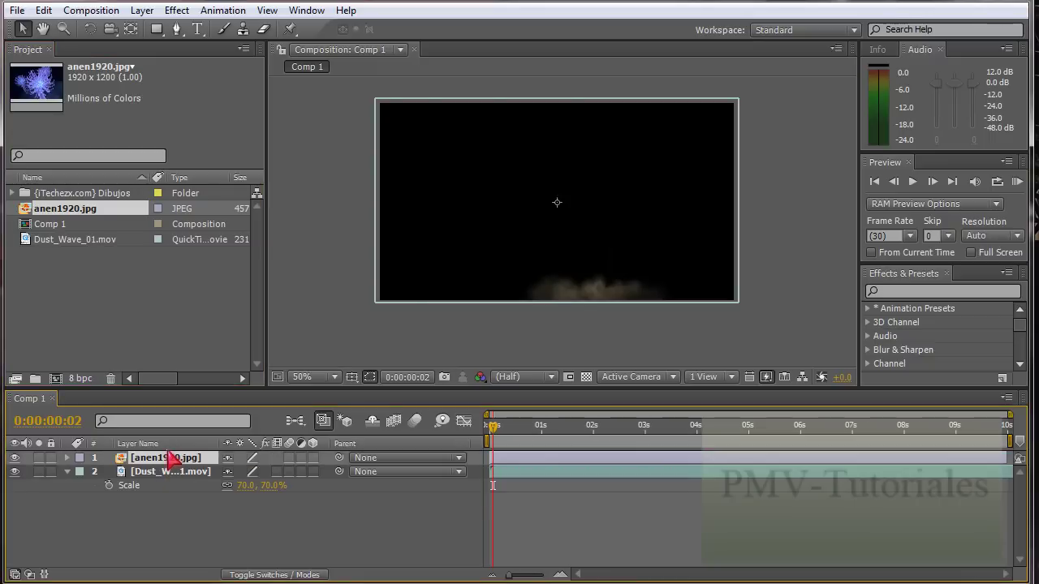
pyautogui.click(641, 231)
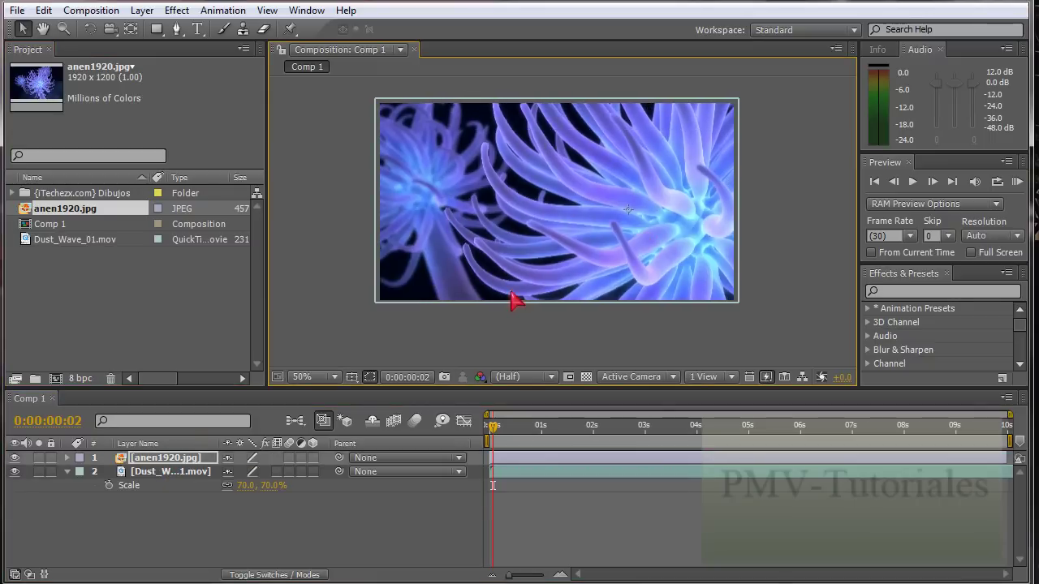
pyautogui.press('s')
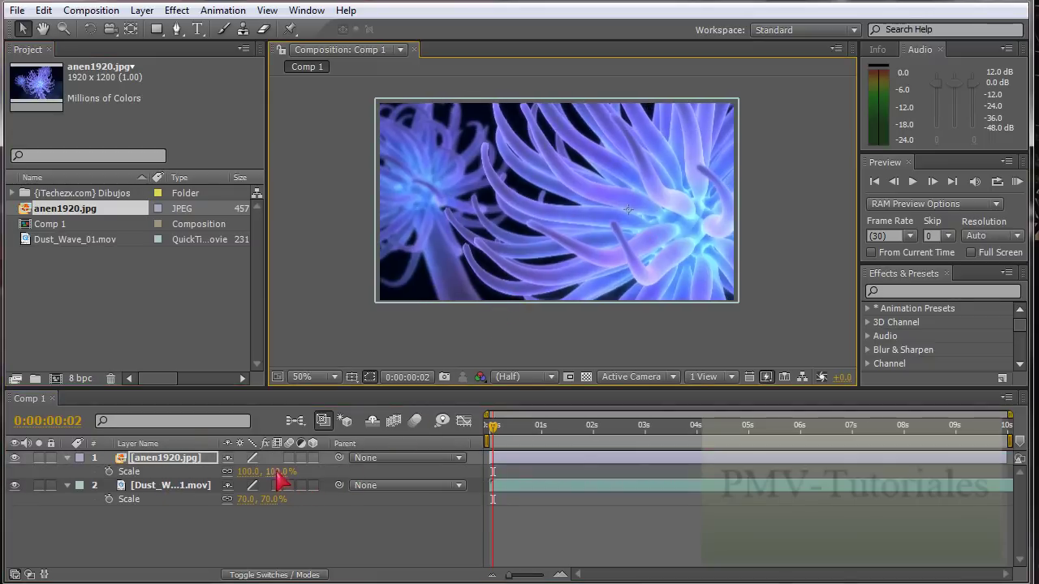
pyautogui.moveTo(248, 471); pyautogui.dragTo(229, 457)
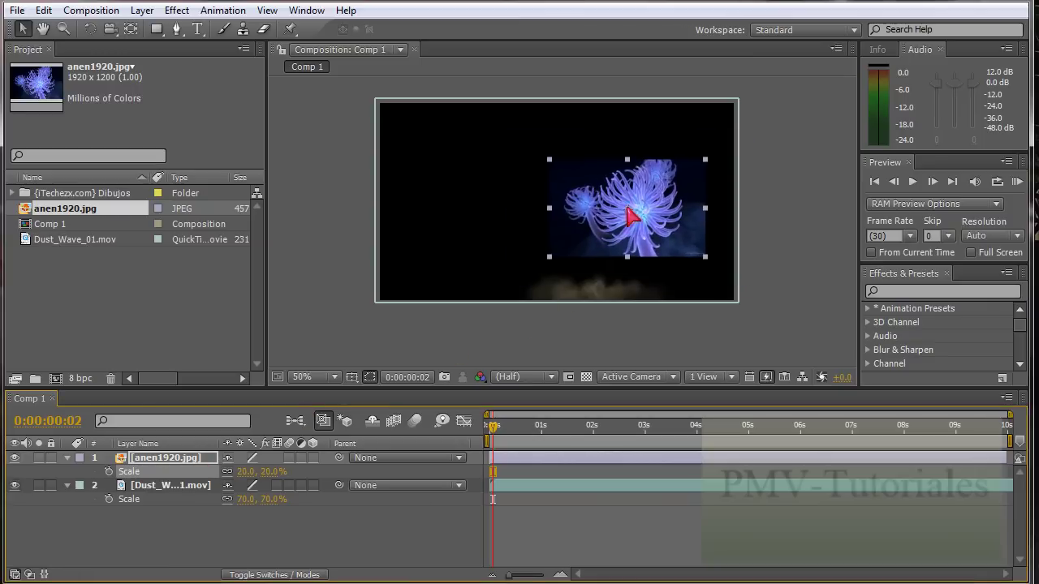
pyautogui.moveTo(627, 212); pyautogui.dragTo(559, 177)
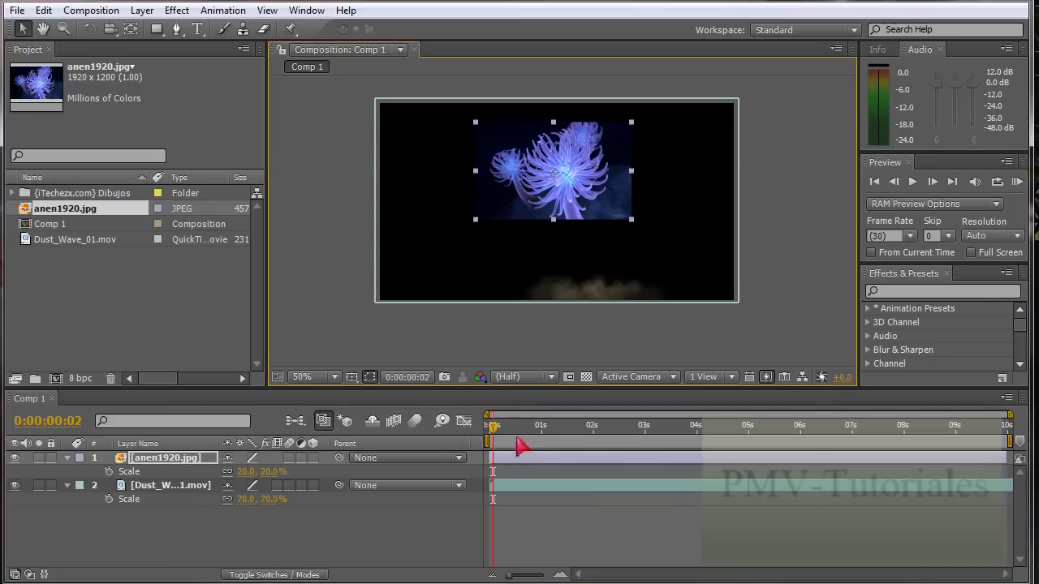
# - Preview the composition, stop it, and delete the anen1920.jpg layer
pyautogui.press('space')
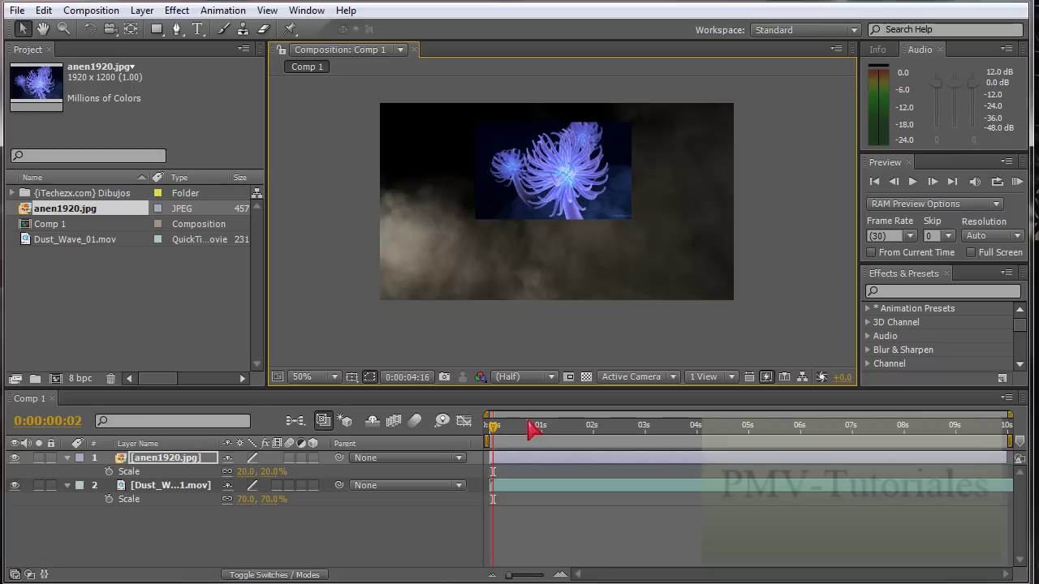
pyautogui.press('space')
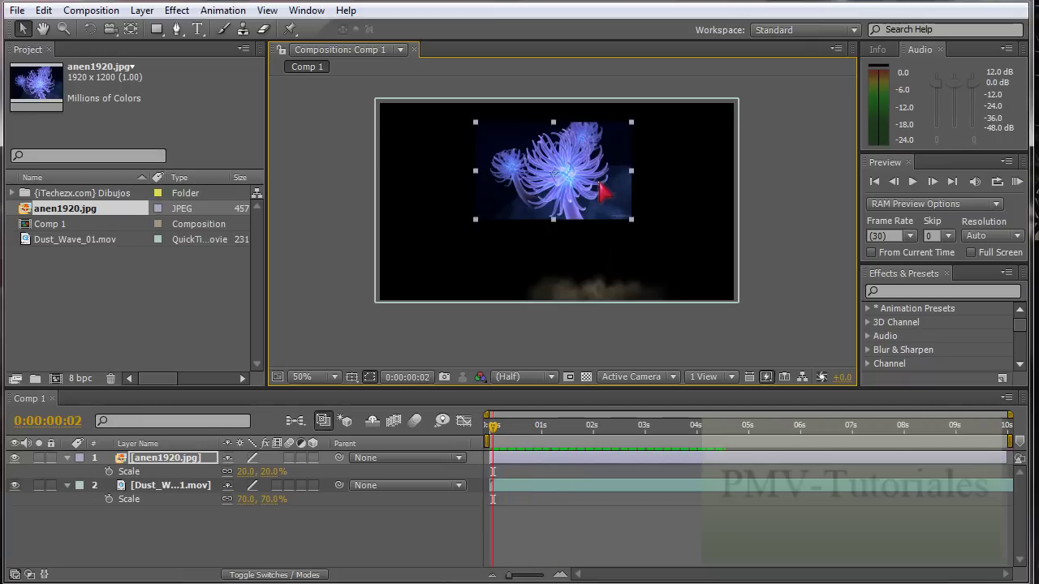
pyautogui.press('Delete')
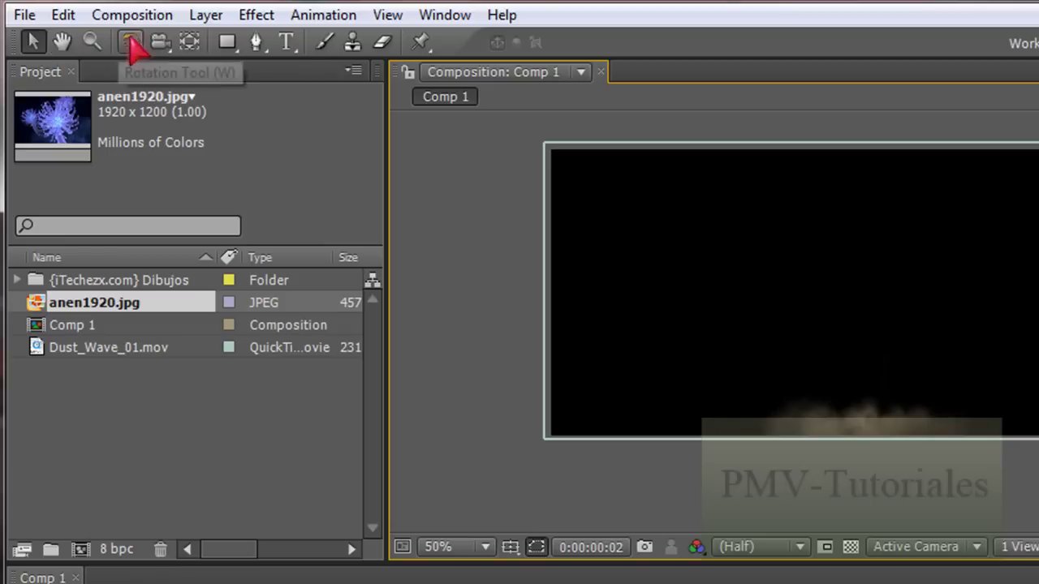
pyautogui.click(286, 44)
pyautogui.click(226, 42)
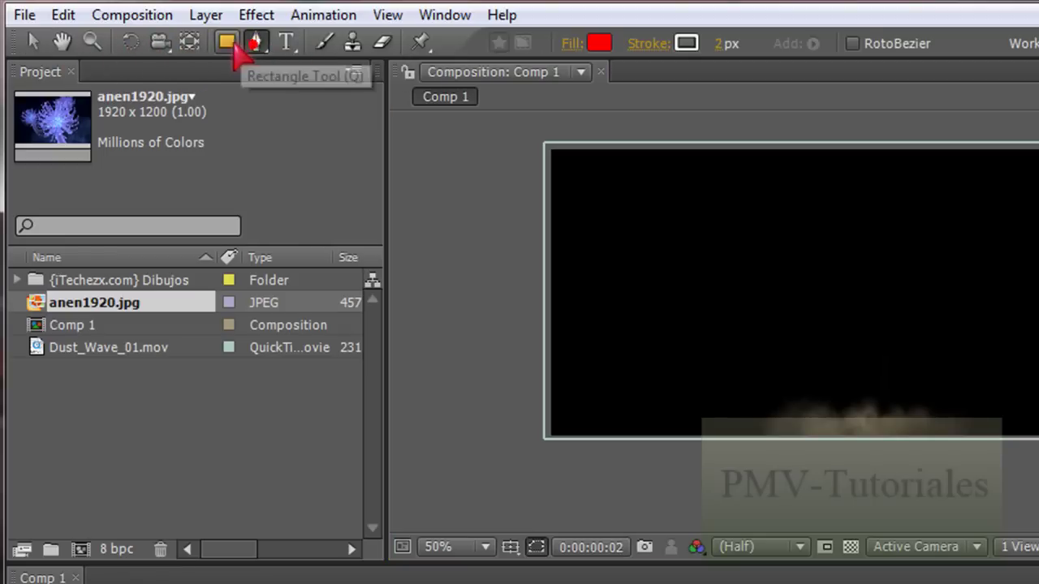
pyautogui.click(287, 43)
pyautogui.click(611, 284)
pyautogui.write('escribir')
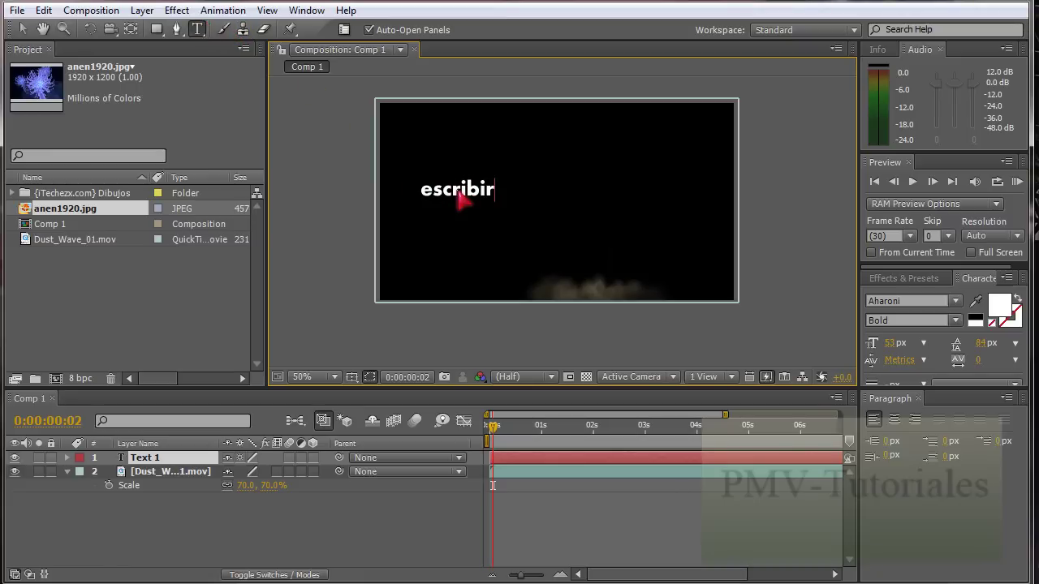
pyautogui.click(22, 28)
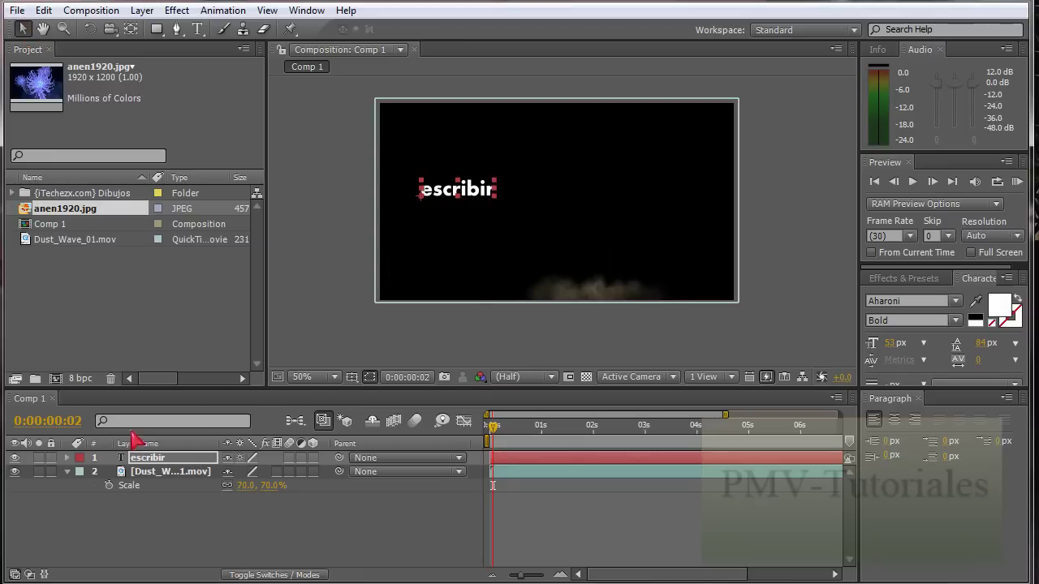
pyautogui.click(149, 458)
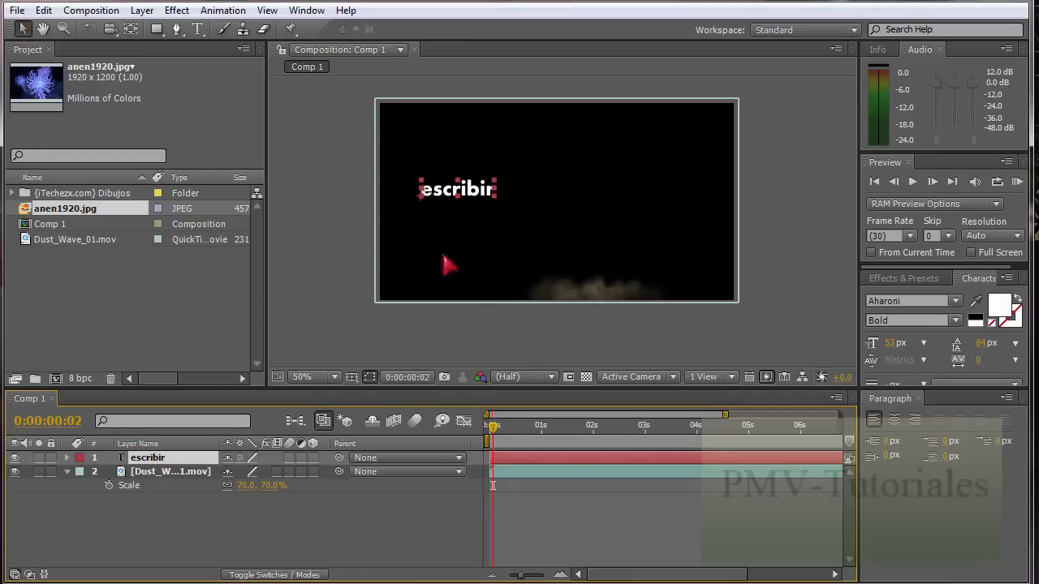
pyautogui.press('Delete')
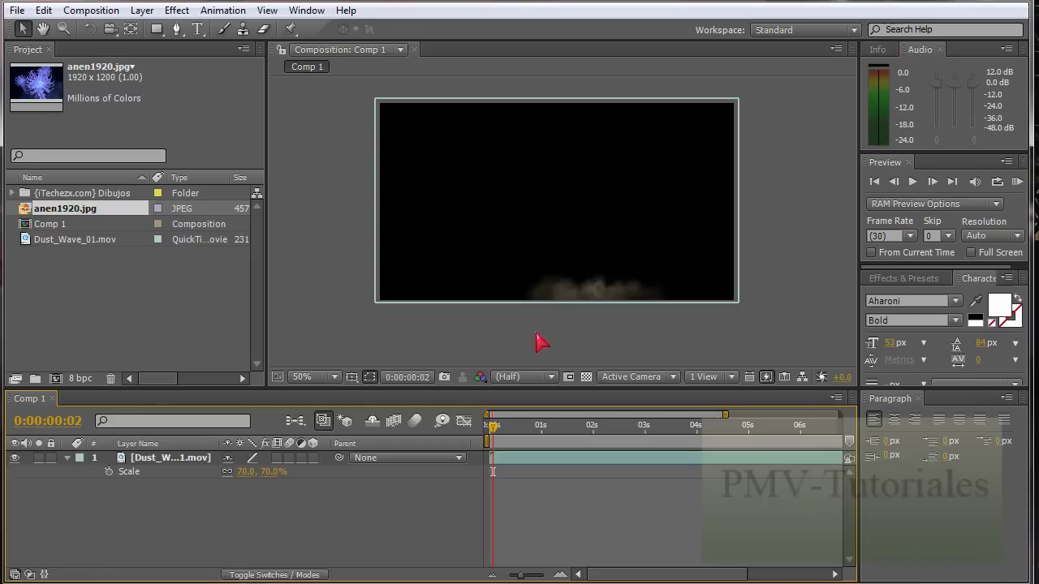
# - Enlarge the composition viewer area by dragging the panel divider down
pyautogui.press('/')
pyautogui.click(508, 378)
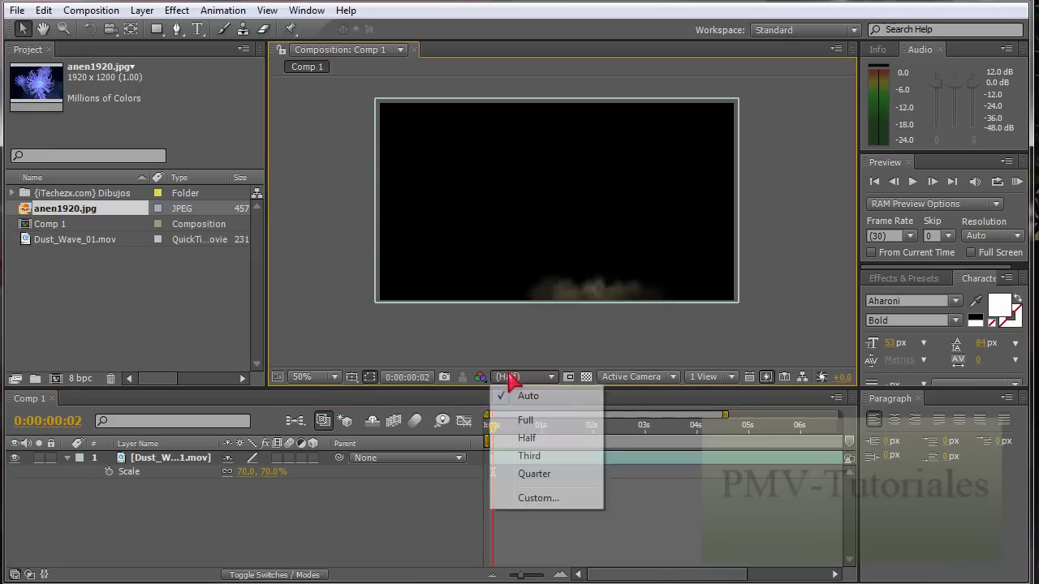
pyautogui.click(511, 380)
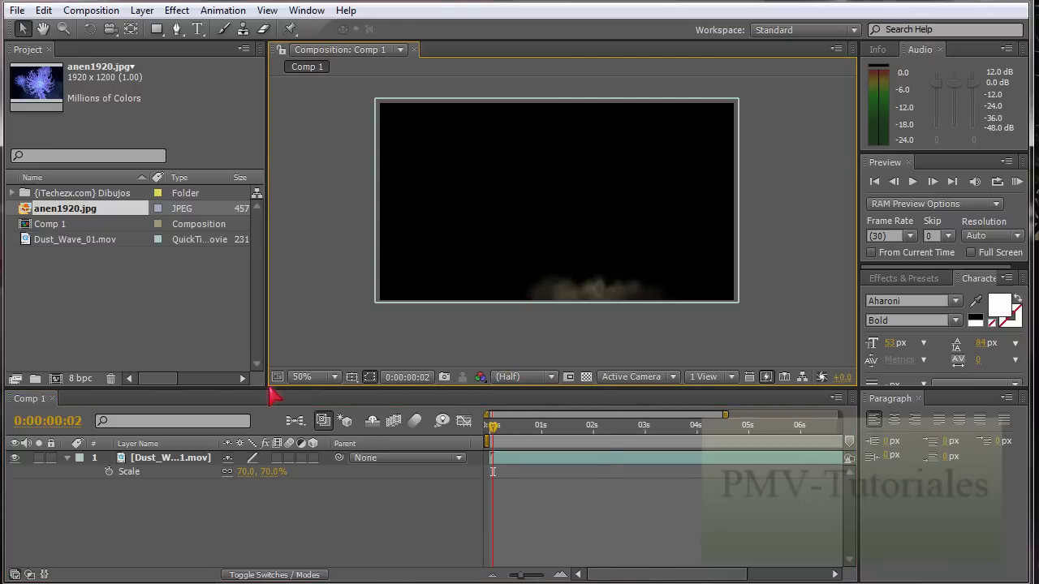
pyautogui.moveTo(273, 396)
pyautogui.mouseDown()
pyautogui.moveTo(271, 499)
pyautogui.moveTo(127, 491)
pyautogui.mouseUp()
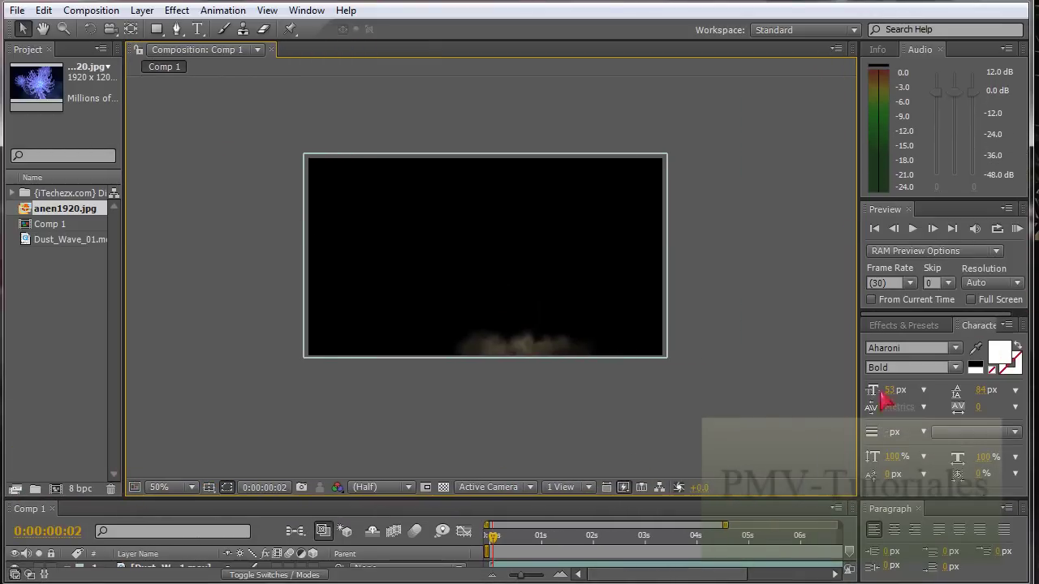
# - Set the viewer resolution to Full, magnify to 100%, and pan the view
pyautogui.click(382, 487)
pyautogui.click(378, 529)
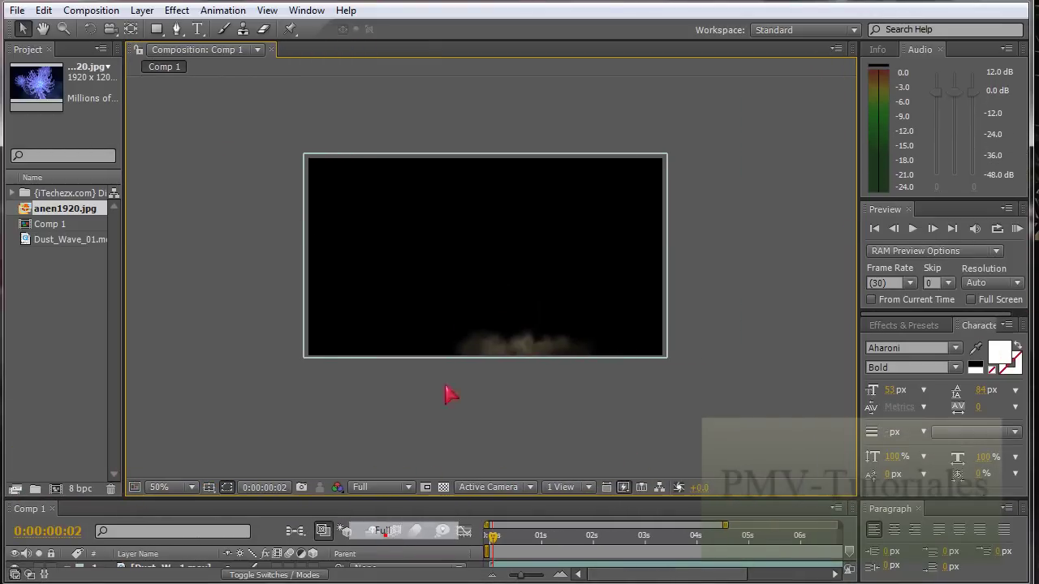
pyautogui.press('.')
pyautogui.press('space')
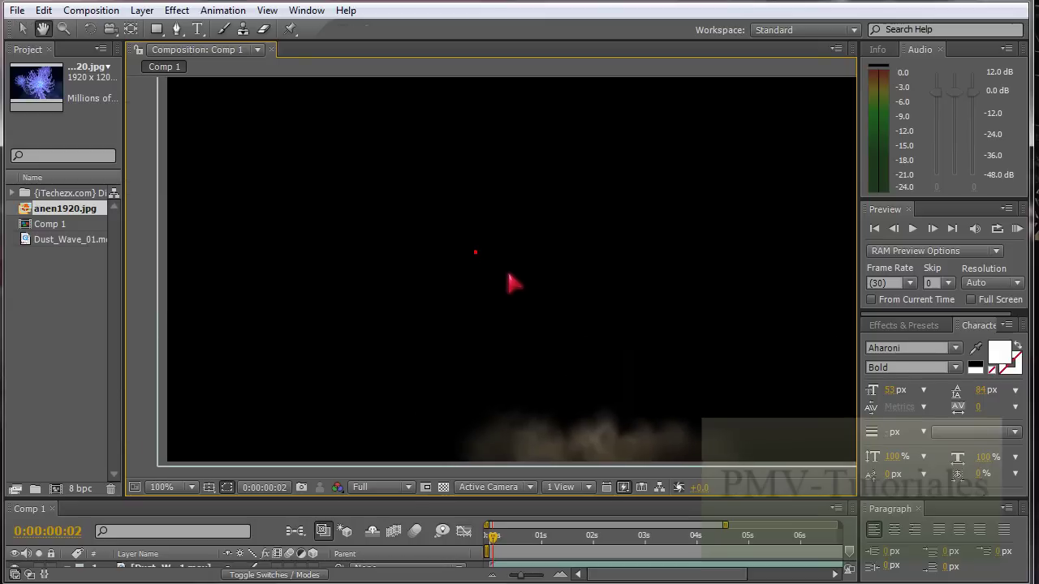
pyautogui.moveTo(475, 253)
pyautogui.mouseDown()
pyautogui.moveTo(458, 315)
pyautogui.moveTo(475, 282)
pyautogui.mouseUp()
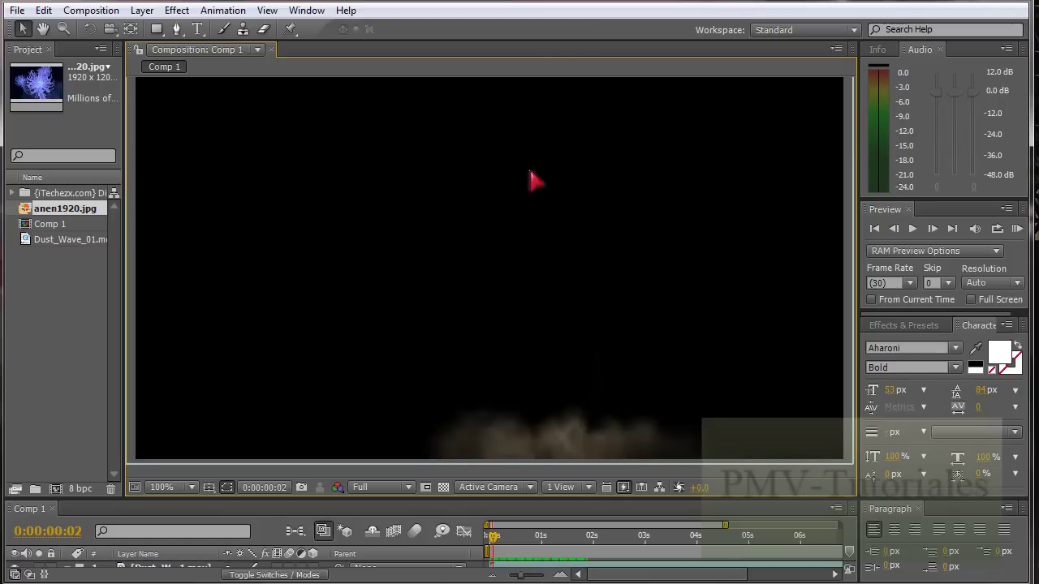
# - Set resolution to Half then Third, RAM-preview the dust clip, and stop at 50% zoom
pyautogui.click(385, 496)
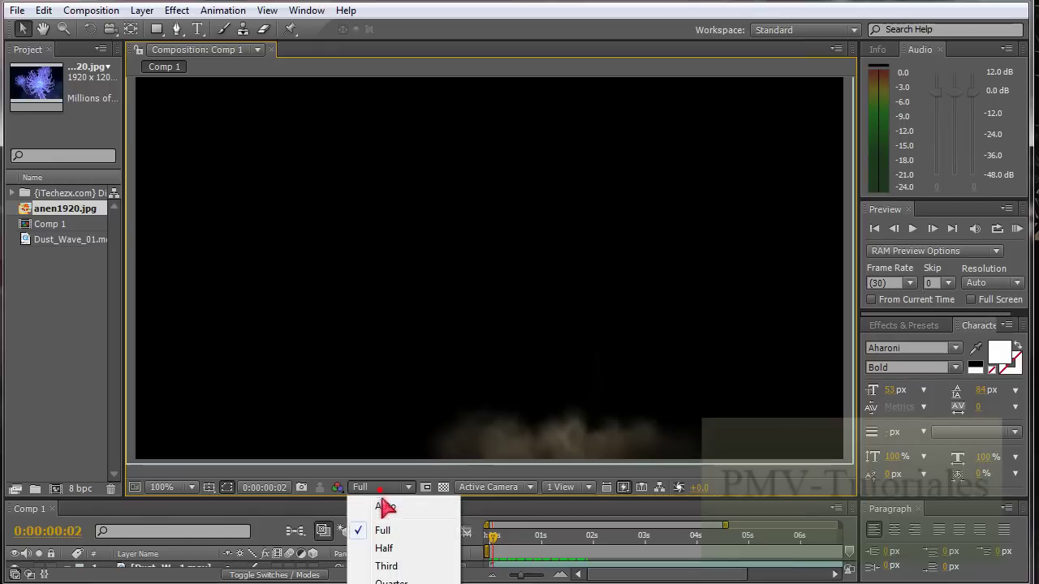
pyautogui.click(393, 551)
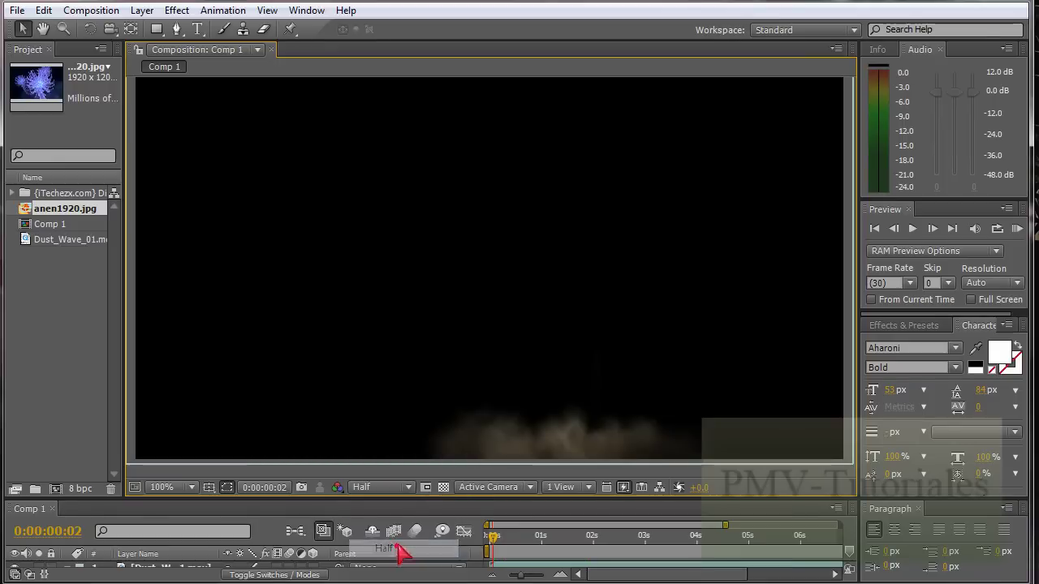
pyautogui.click(382, 490)
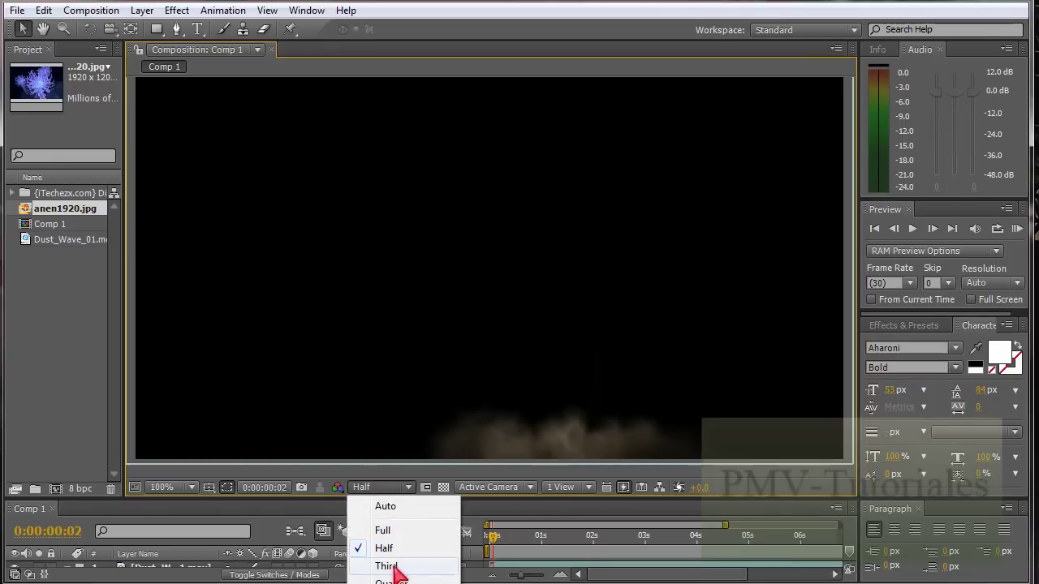
pyautogui.click(394, 565)
pyautogui.press('KP_0')
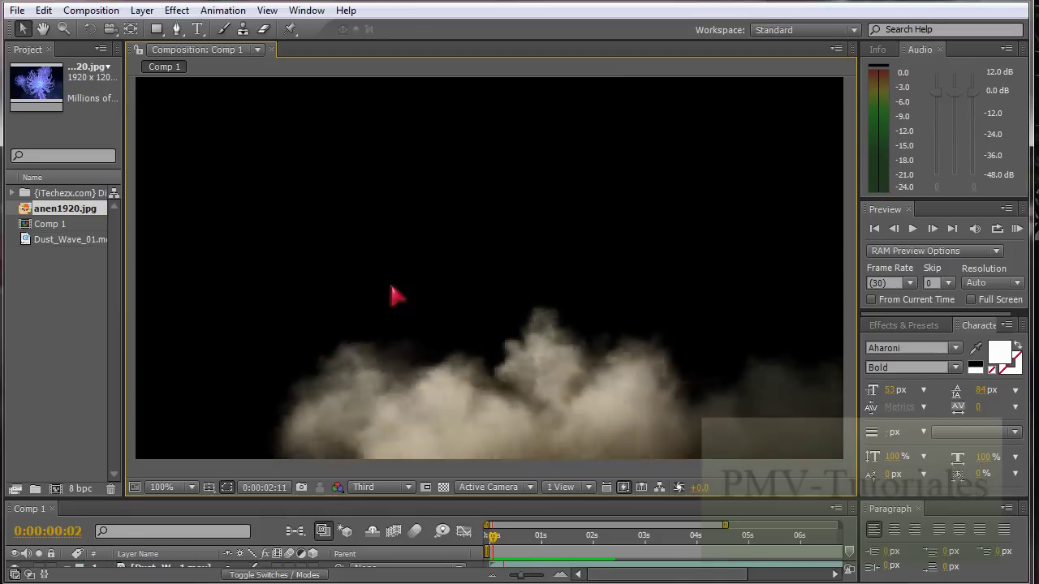
pyautogui.press(',')
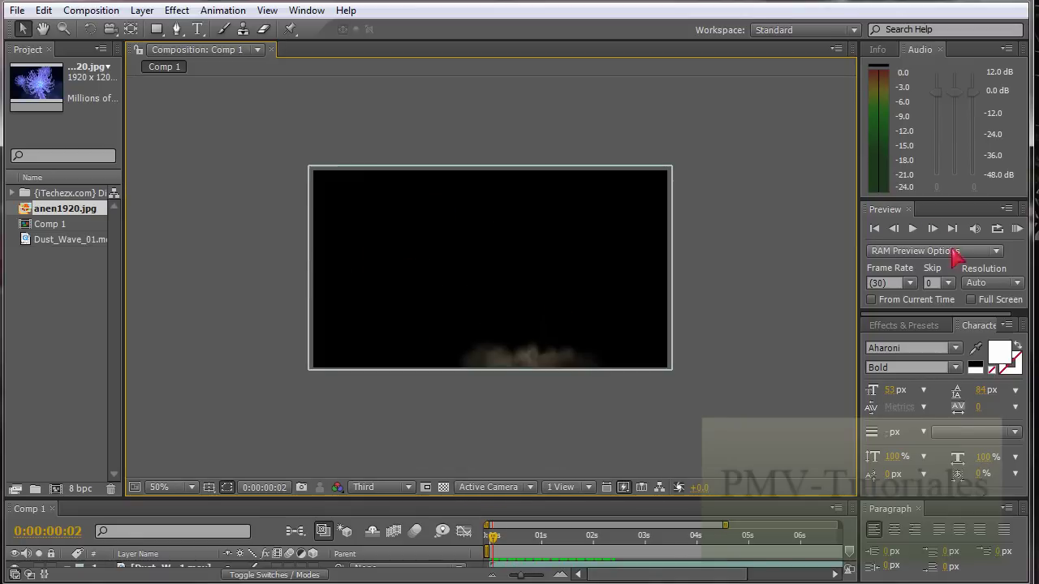
# - Enlarge the timeline and Project panels, set preview Skip to 1, then run and stop a RAM preview
pyautogui.moveTo(584, 501)
pyautogui.mouseDown()
pyautogui.moveTo(575, 341)
pyautogui.moveTo(568, 427)
pyautogui.mouseUp()
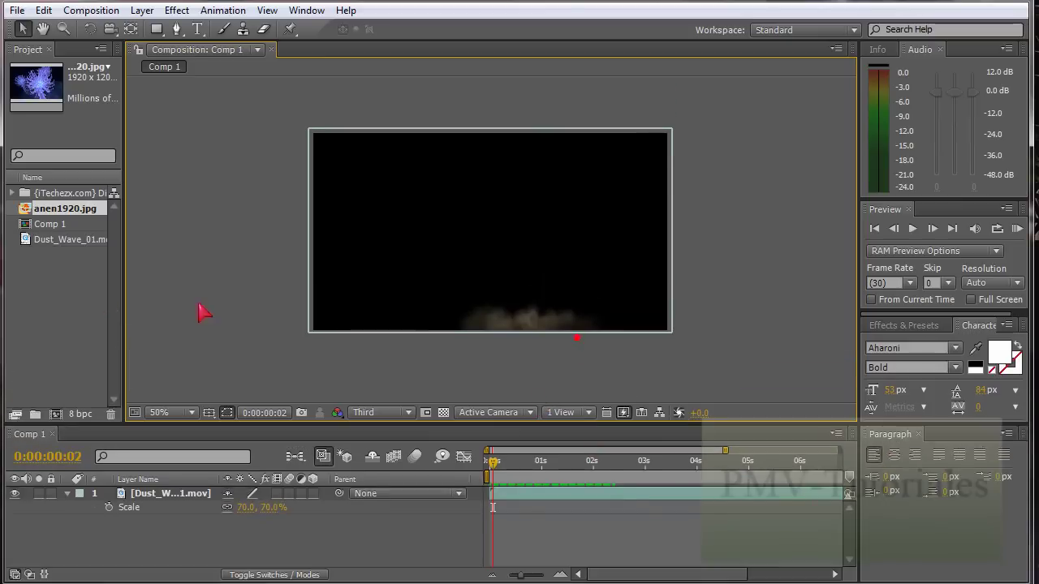
pyautogui.moveTo(125, 303); pyautogui.dragTo(201, 300)
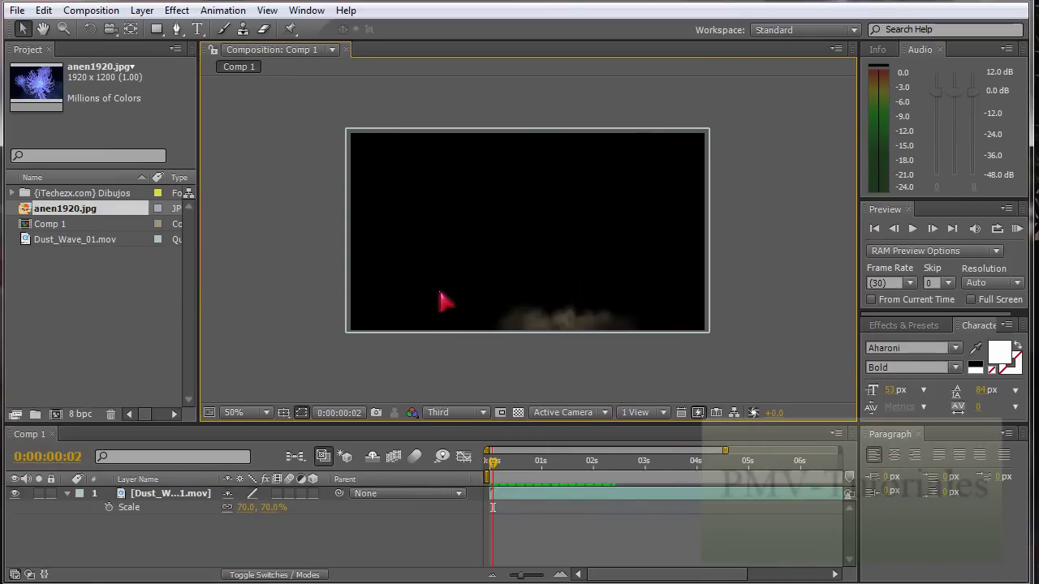
pyautogui.click(930, 274)
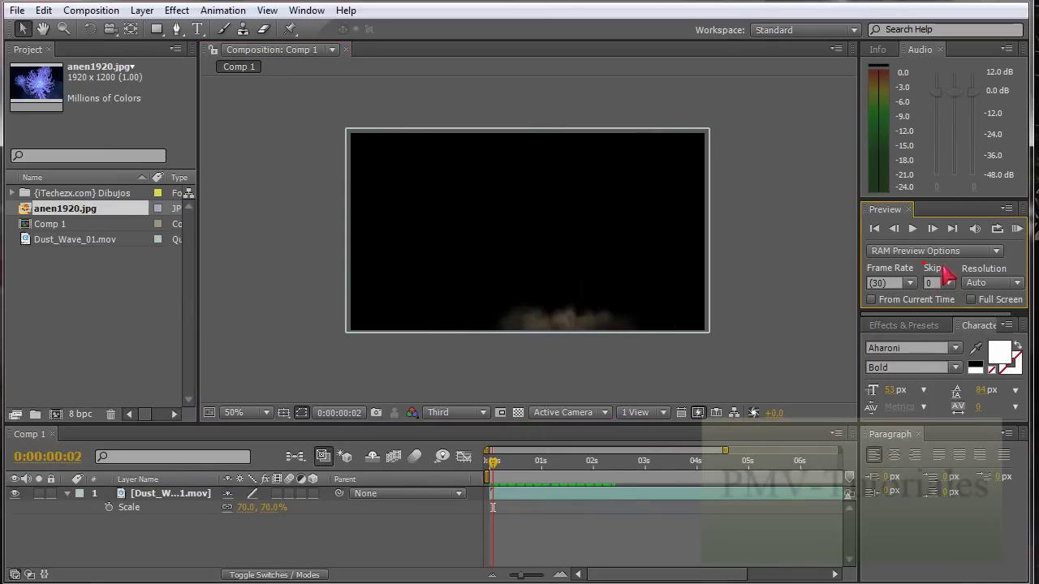
pyautogui.write('1')
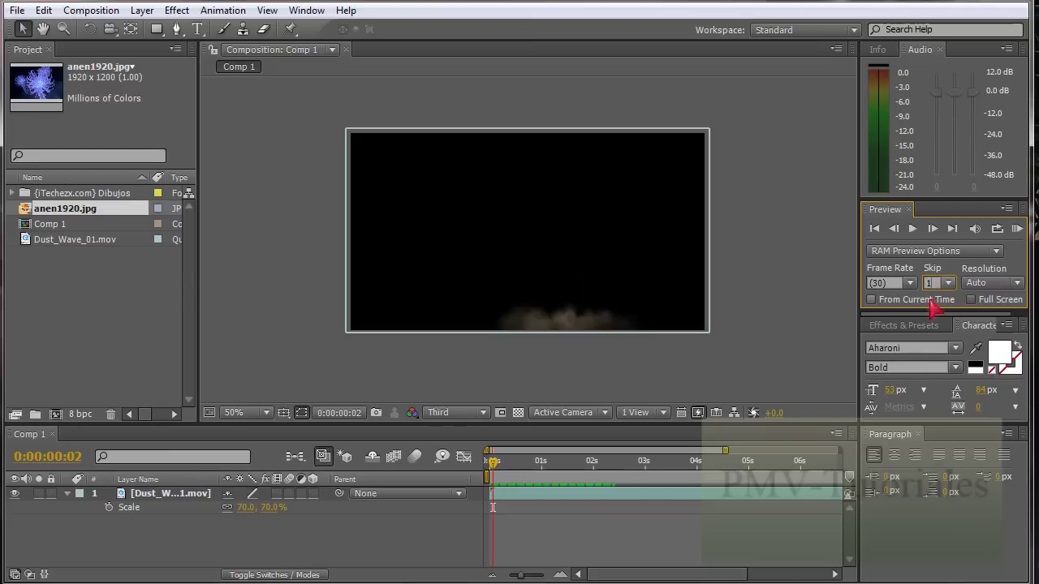
pyautogui.click(750, 240)
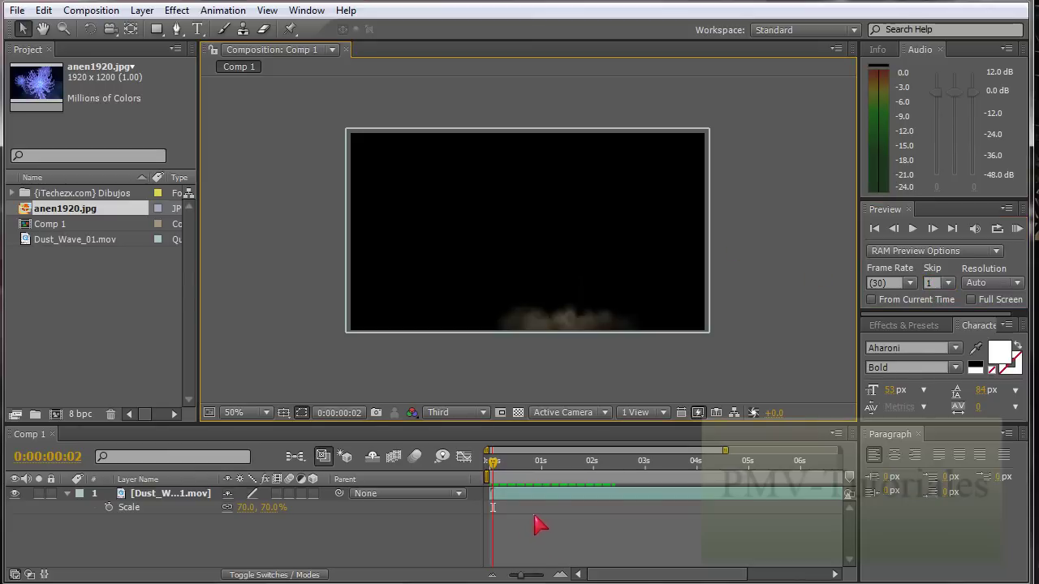
pyautogui.press('KP_0')
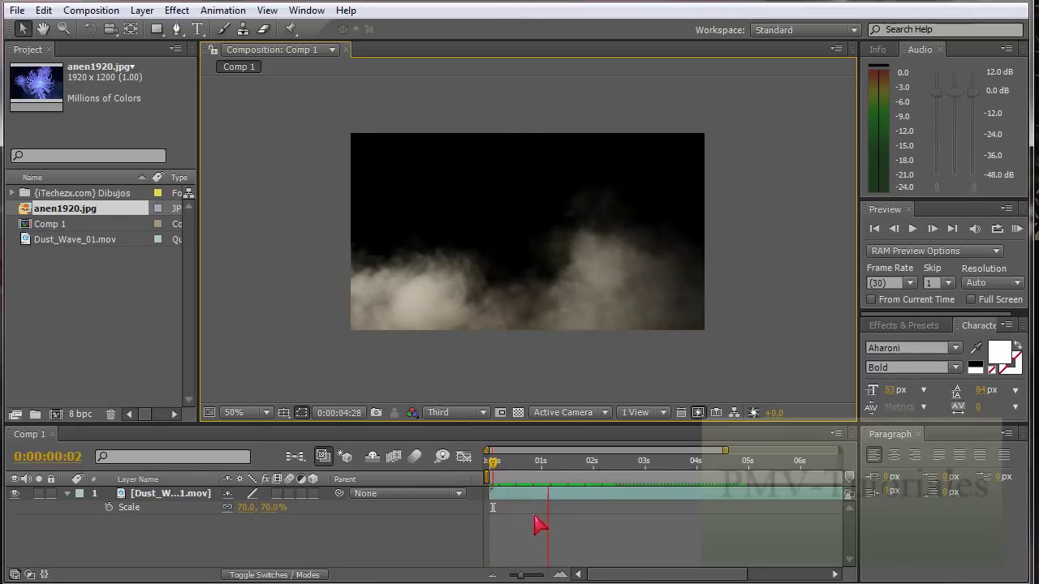
pyautogui.press('space')
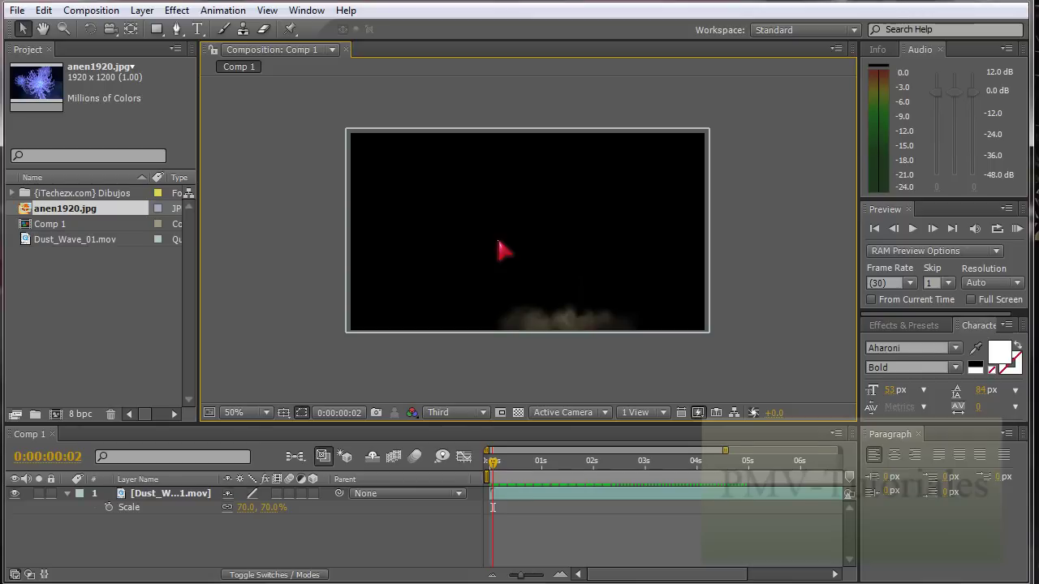
pyautogui.scroll(2, 498, 250)
pyautogui.scroll(-2, 726, 230)
pyautogui.click(460, 414)
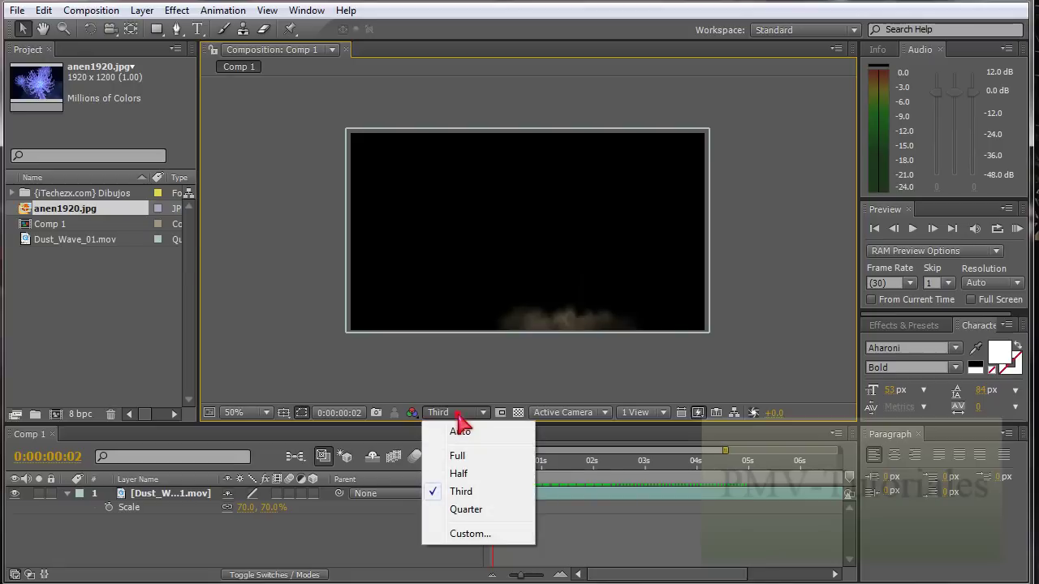
pyautogui.click(459, 413)
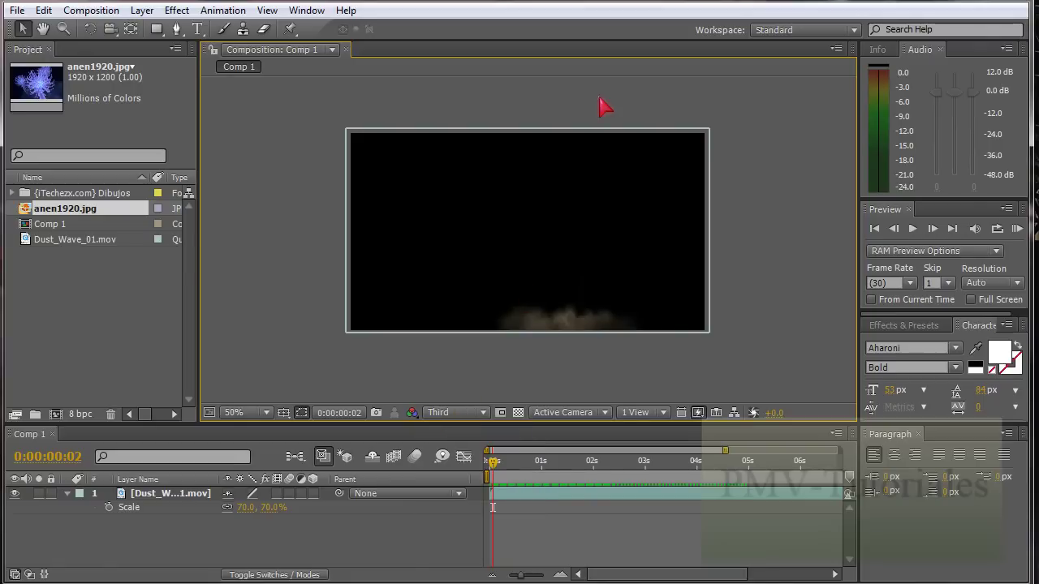